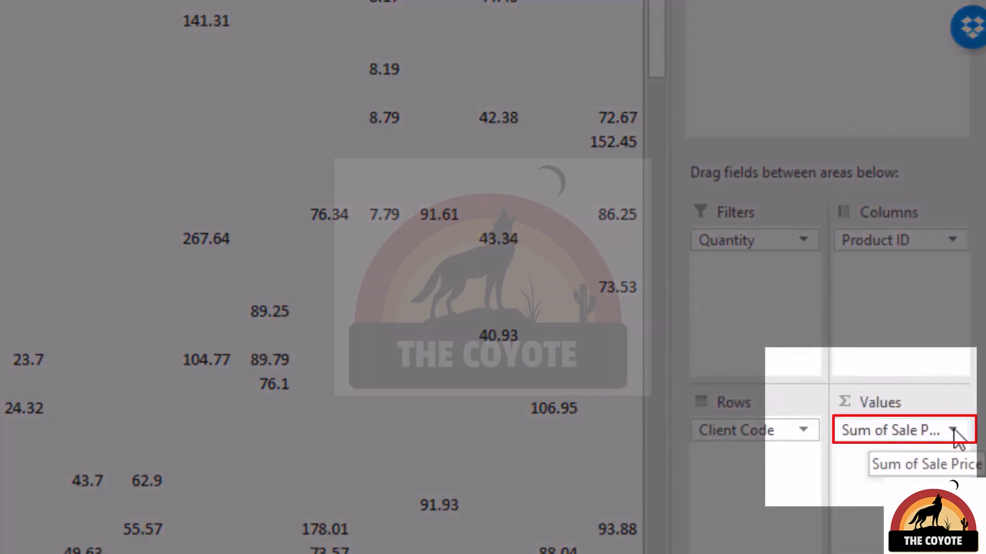
Change the pivot table's Sale Price value field to summarize by Average.
click(953, 431)
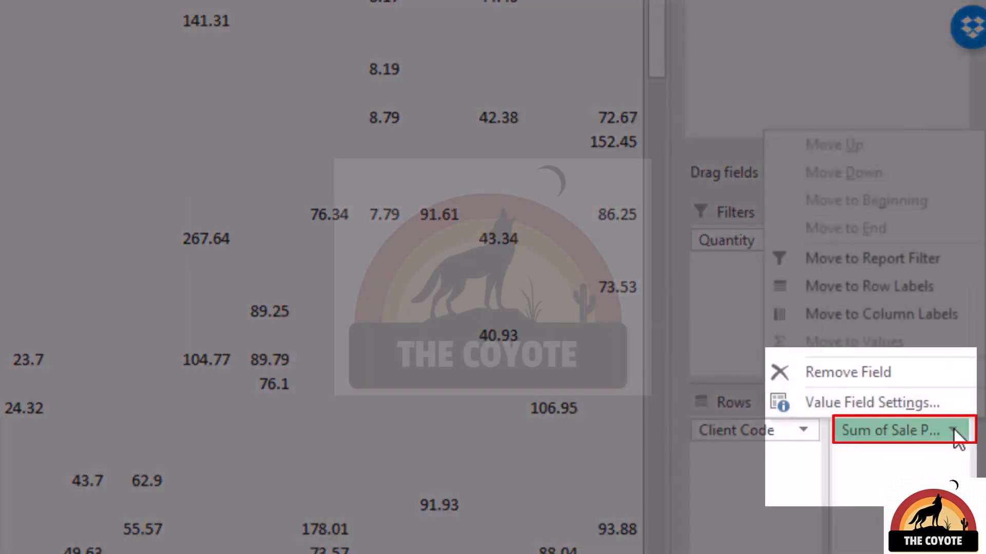
click(924, 404)
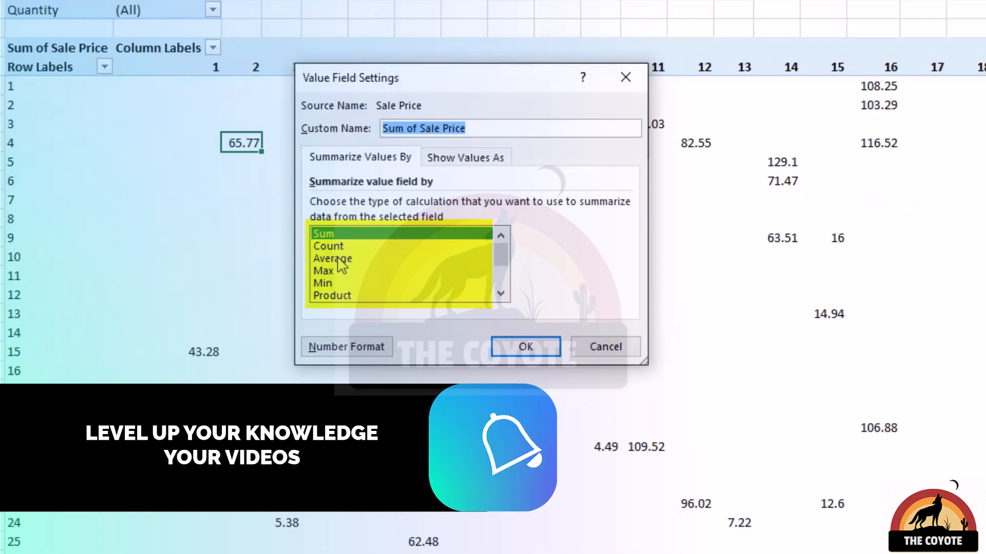
click(339, 258)
click(531, 352)
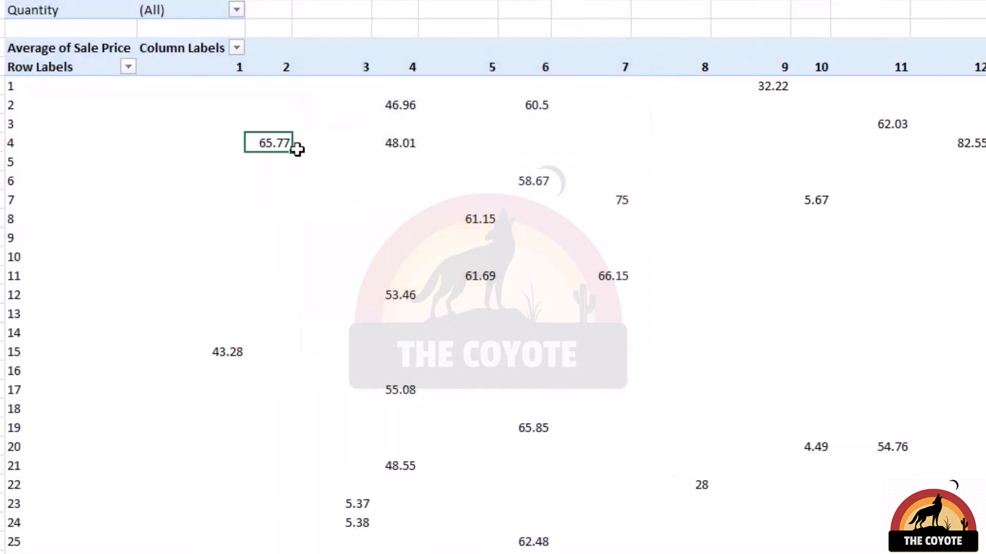
Remove the Product ID field from the pivot table's columns and check the average sale price for each client.
drag(898, 266, 662, 128)
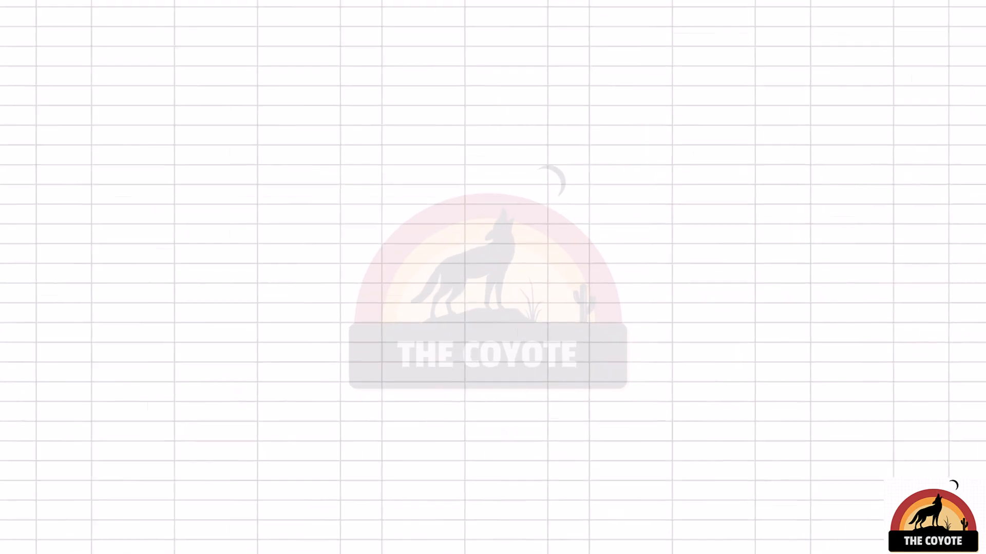
click(64, 97)
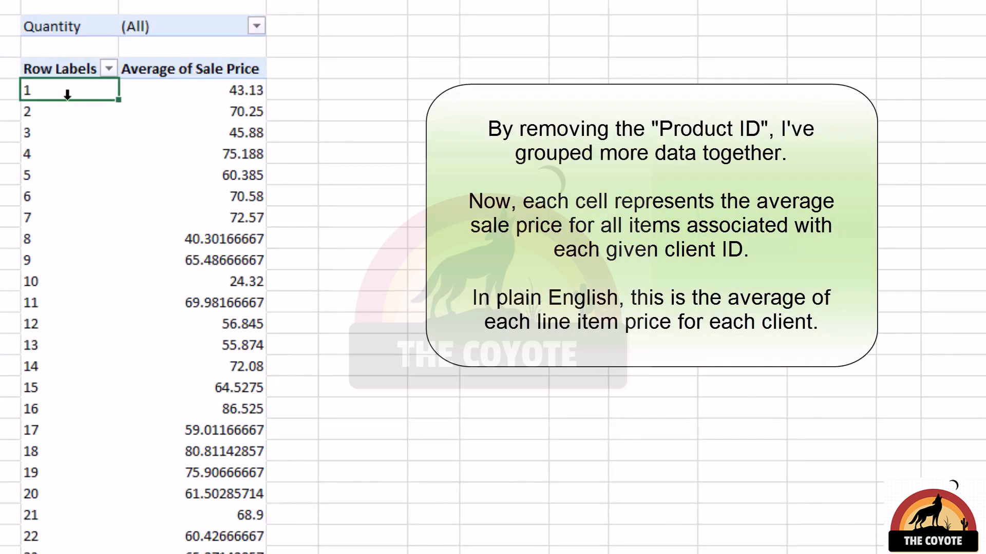
drag(226, 93, 277, 551)
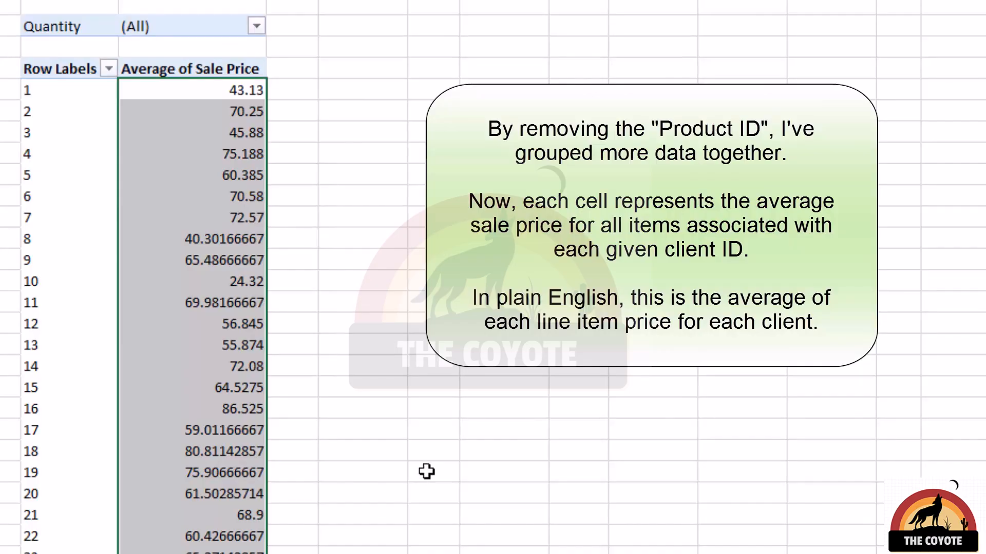
click(216, 154)
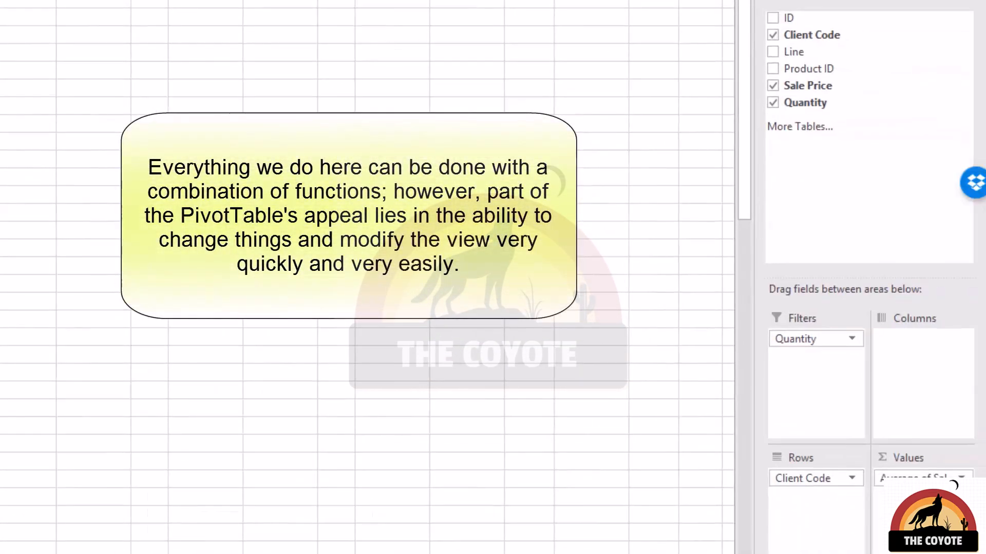
Replace Client Code with Product ID as the pivot table's row field.
drag(842, 479, 482, 352)
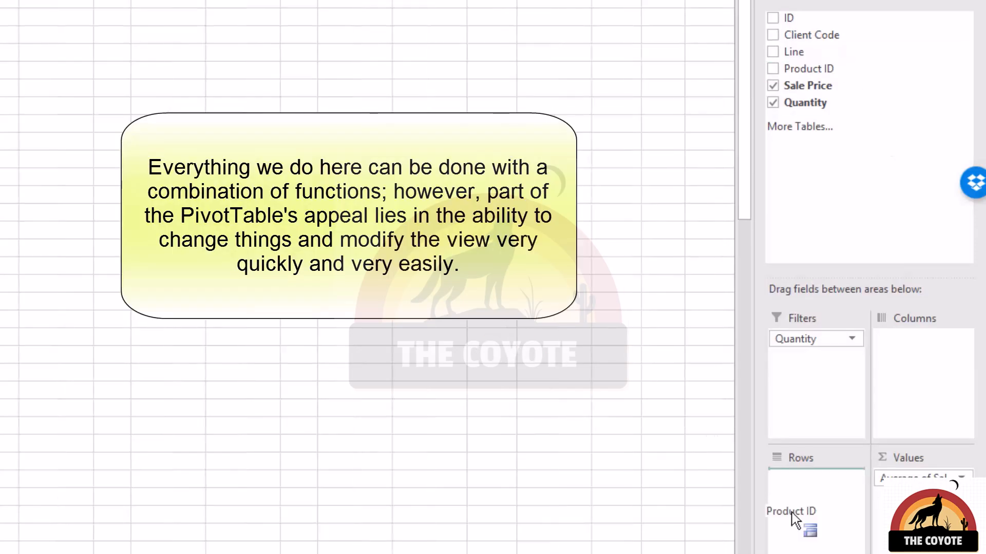
drag(896, 68, 766, 483)
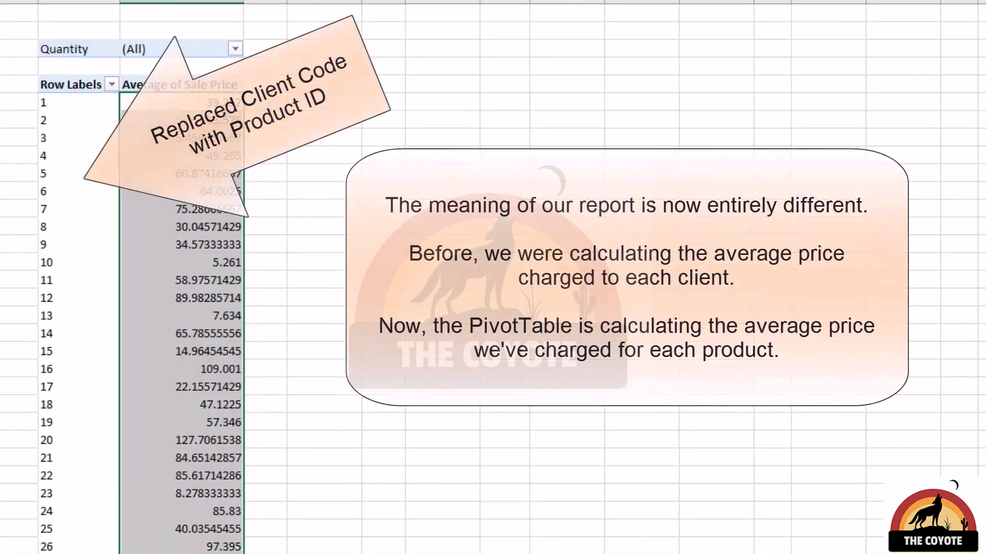
click(164, 456)
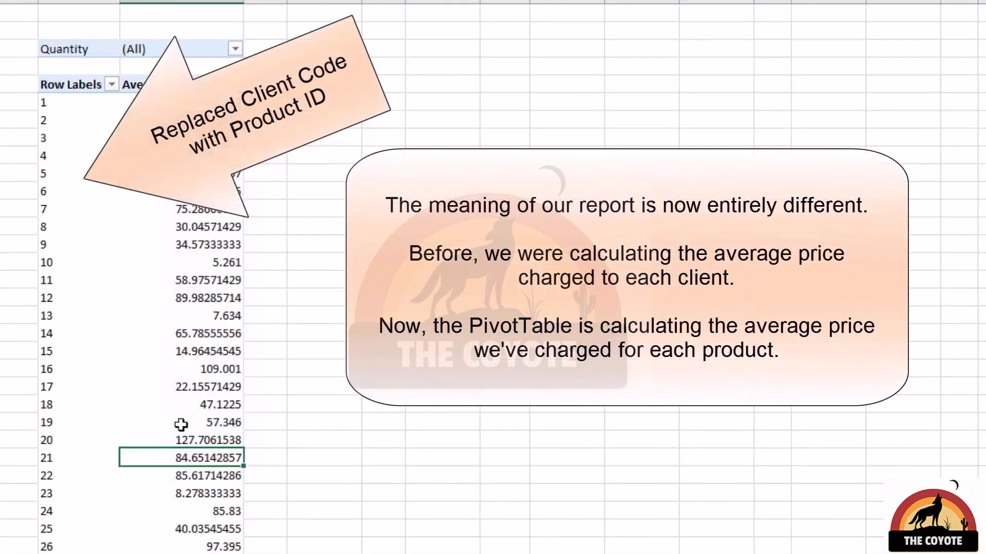
Filter the pivot table to show only records with a Quantity of 1.
click(72, 48)
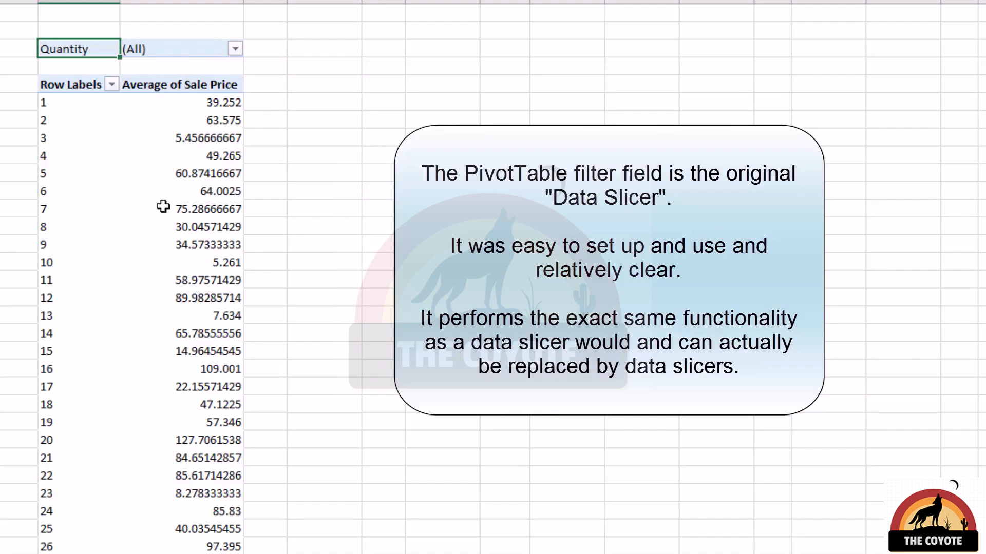
mouse_move(128, 233)
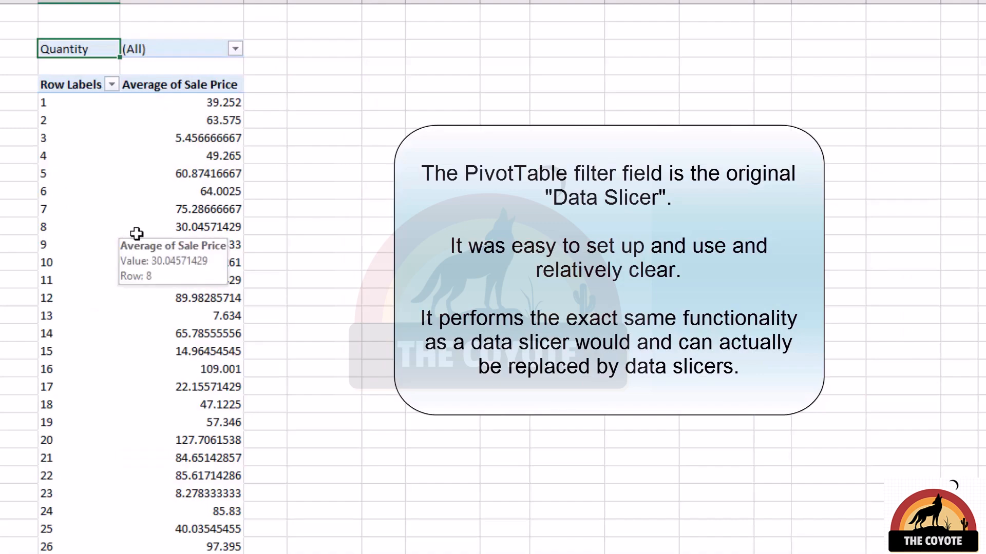
click(235, 49)
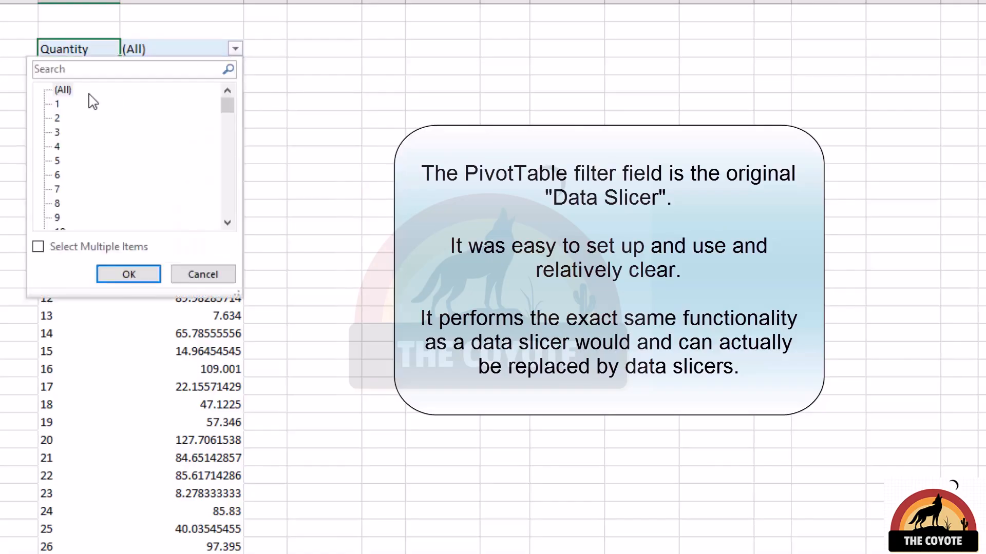
click(58, 104)
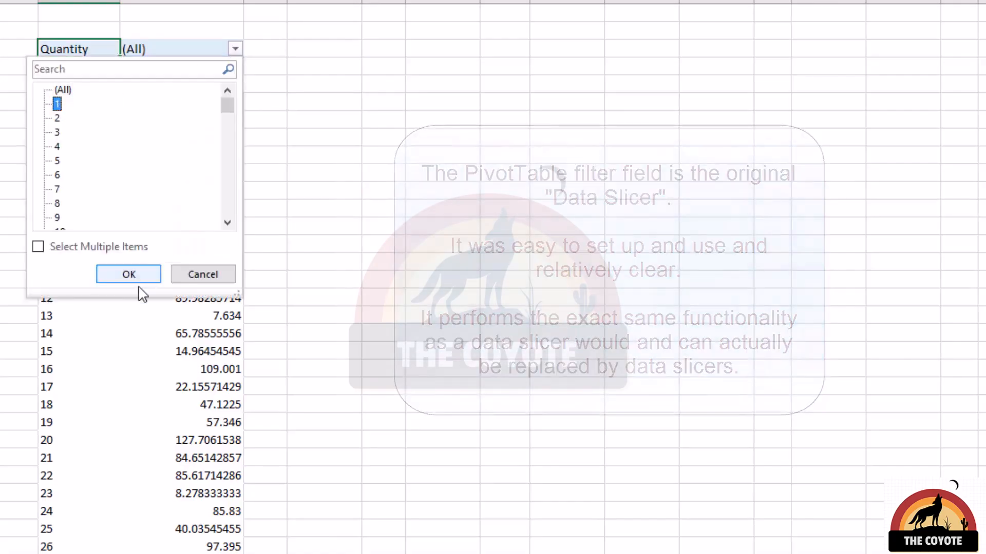
click(131, 275)
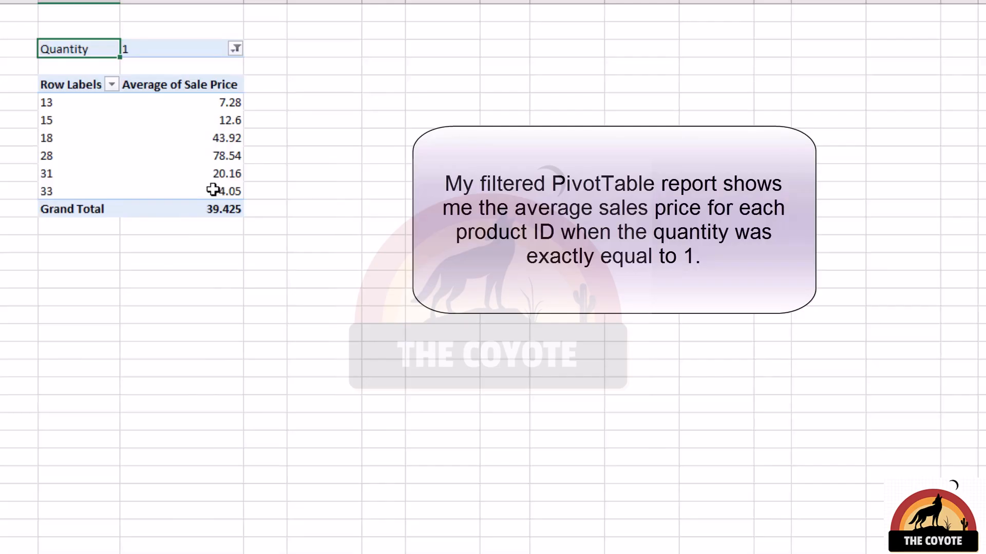
mouse_move(208, 107)
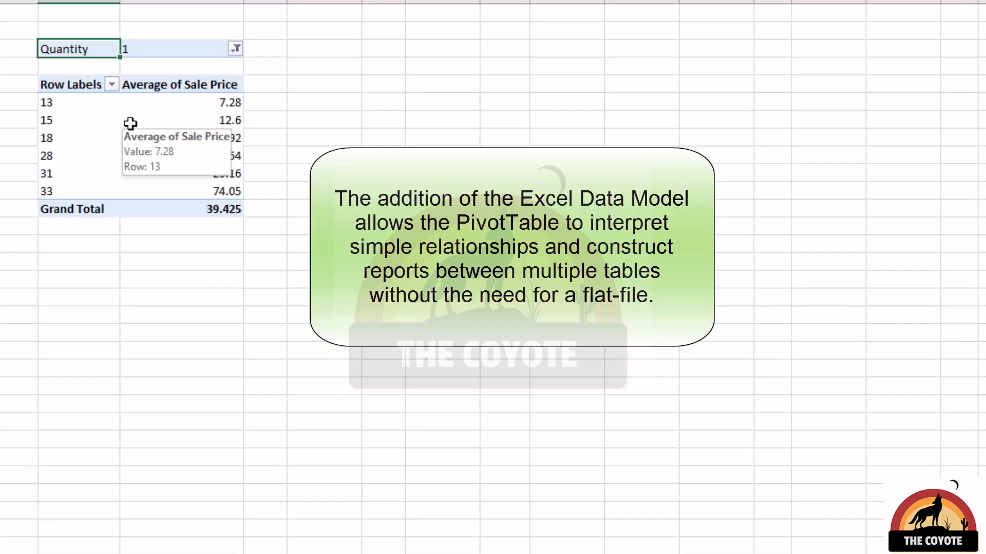
click(131, 123)
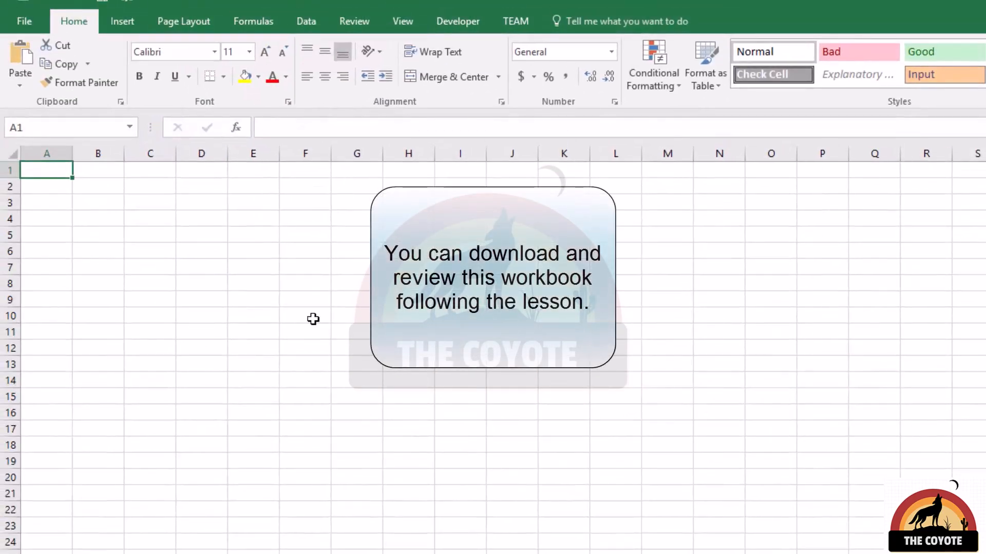
Create a PivotTable from the workbook's Data Model at cell C3 of the existing Sales_Report_New worksheet.
click(134, 204)
click(111, 24)
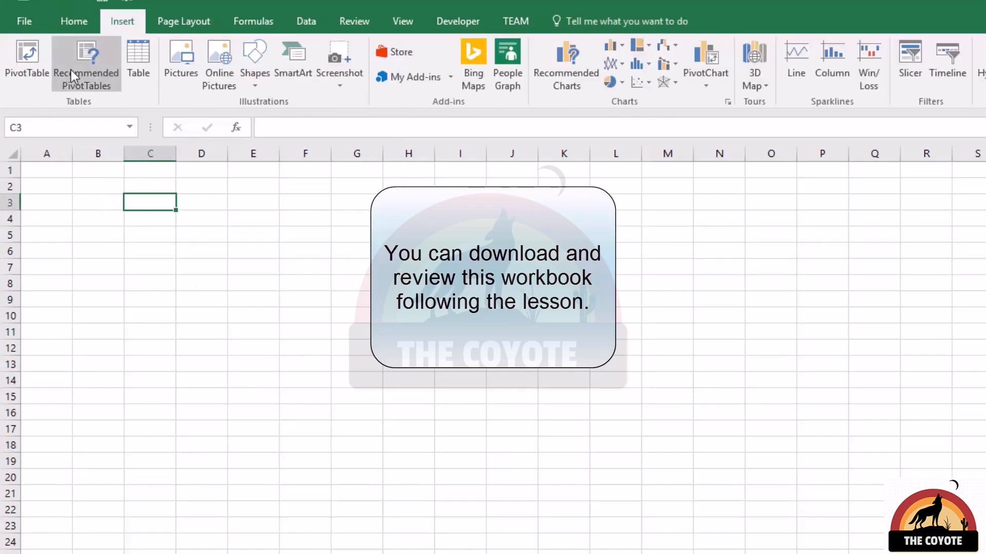
click(32, 52)
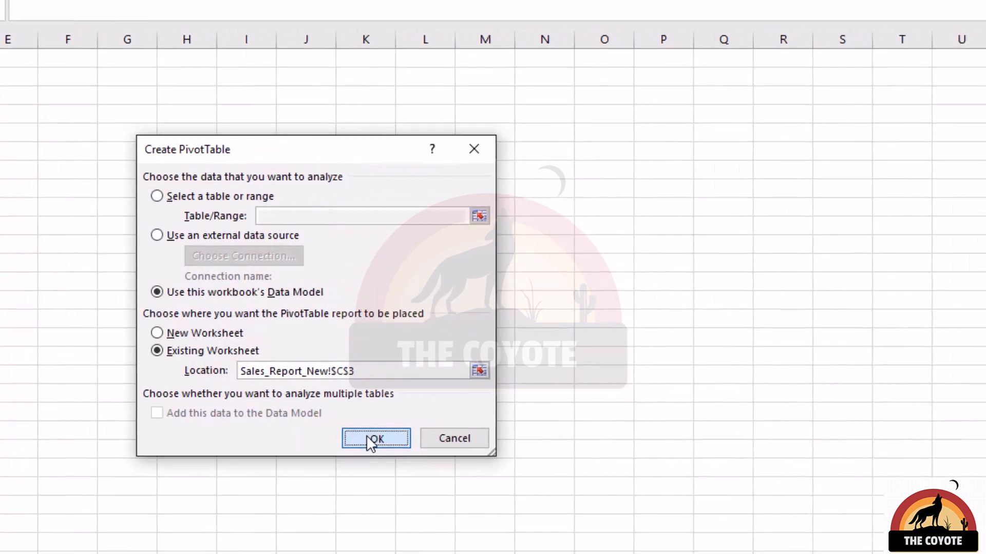
click(502, 445)
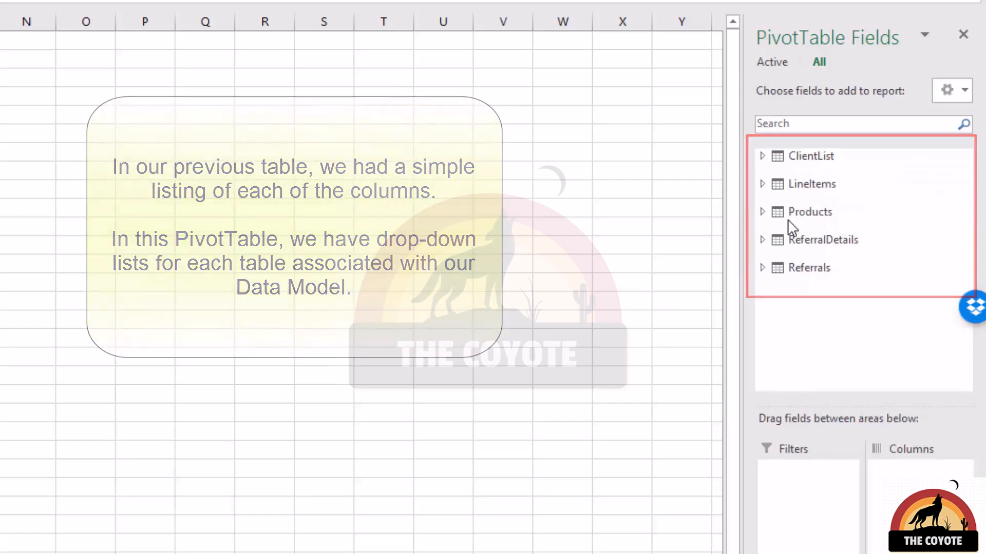
Lay out the pivot table from the LineItems table with Product ID as rows, Sale Price as values and Quantity as filter.
click(762, 184)
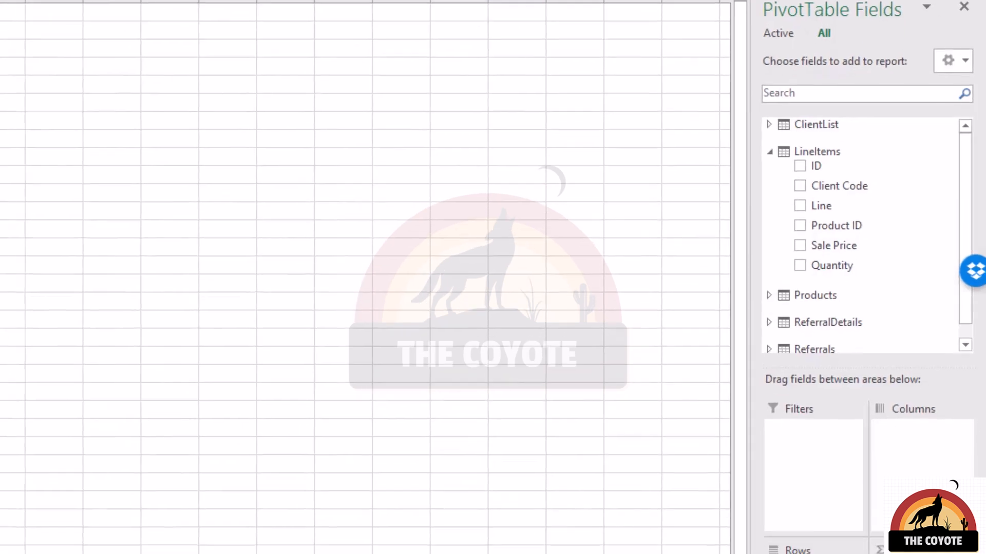
drag(844, 177, 939, 483)
drag(841, 193, 830, 378)
drag(868, 149, 820, 488)
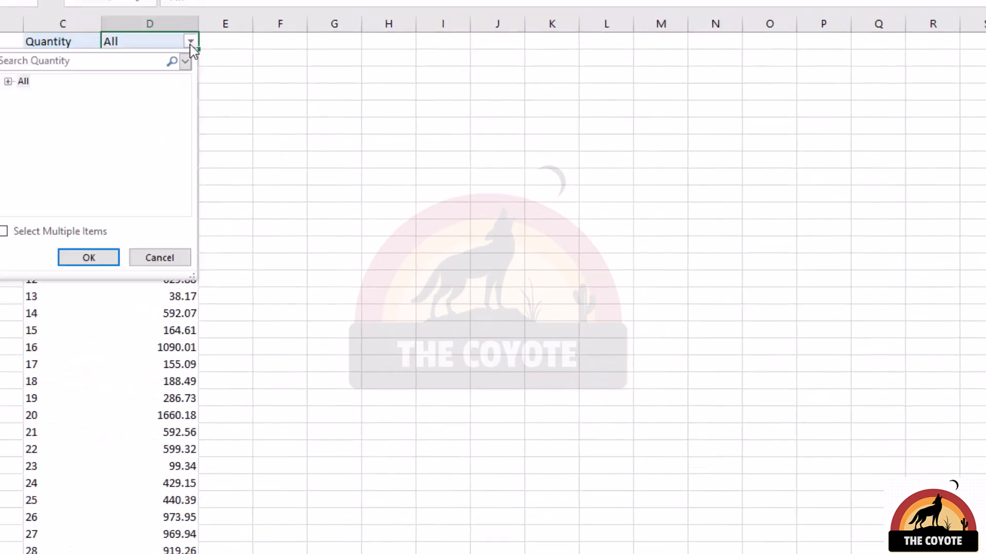
Filter the Data Model pivot table to a Quantity of 1.
click(9, 81)
click(34, 93)
click(89, 257)
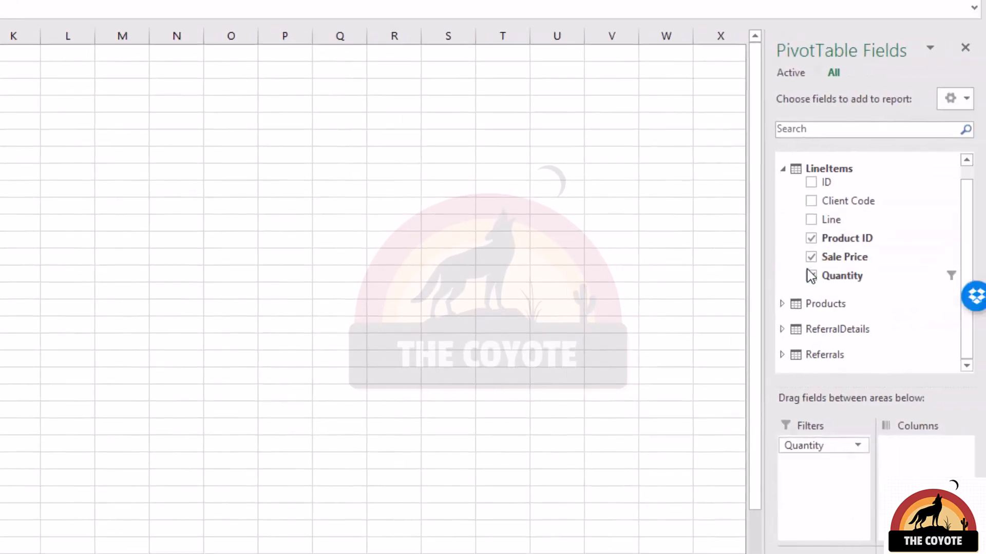
Replace Product ID in the pivot table's rows with the Description field from the Products table.
click(784, 306)
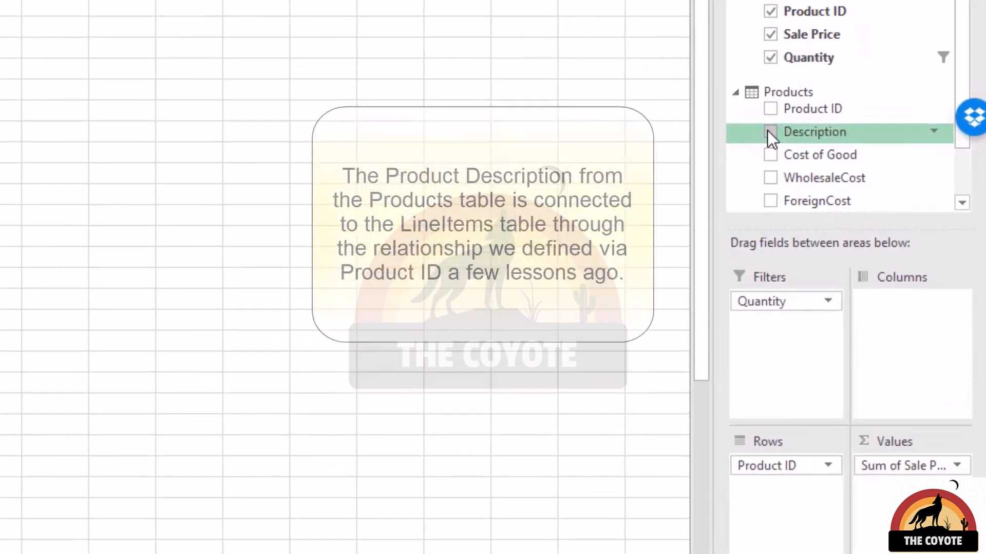
drag(775, 112, 732, 505)
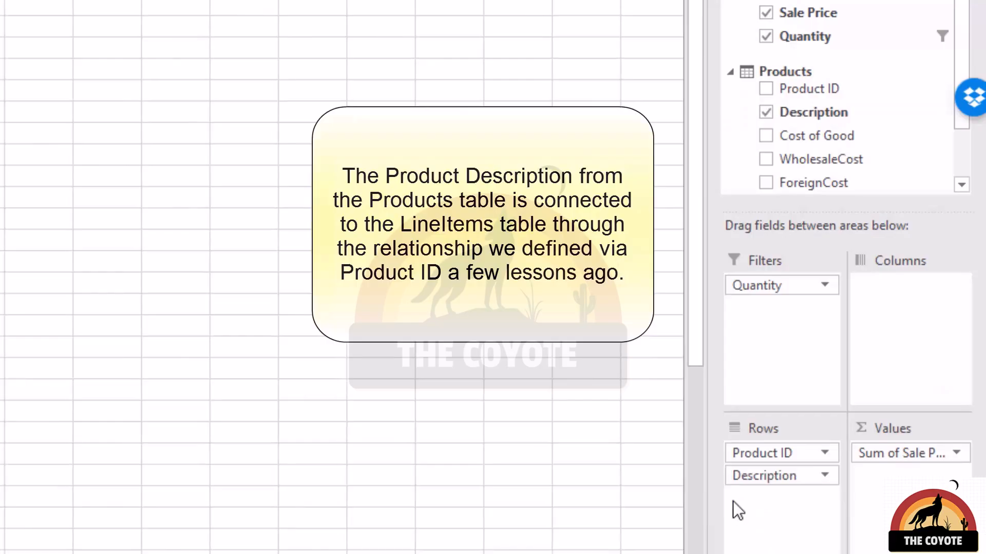
drag(764, 453, 539, 360)
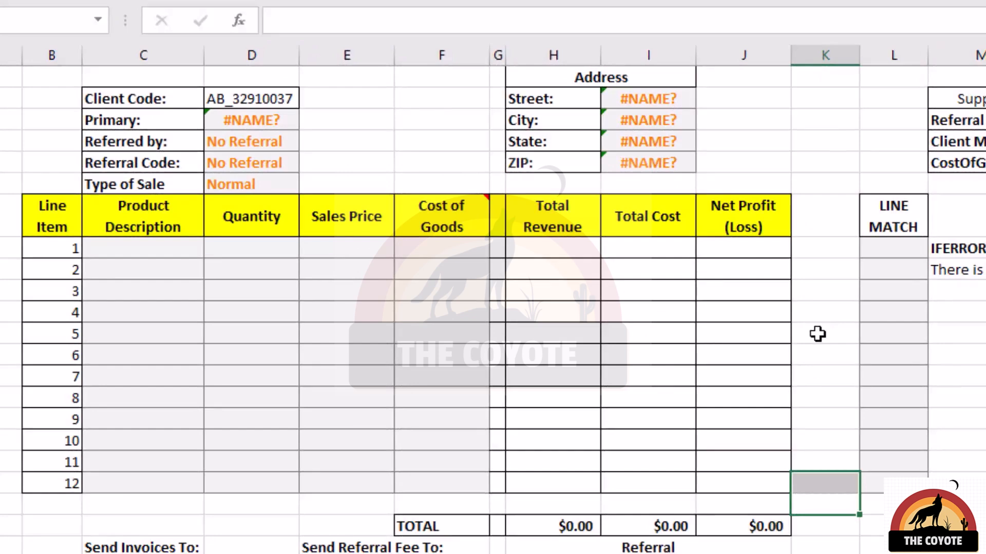
Examine the invoice sheet's client code and its line-item table, starting with the product description column.
click(193, 94)
drag(208, 101, 213, 99)
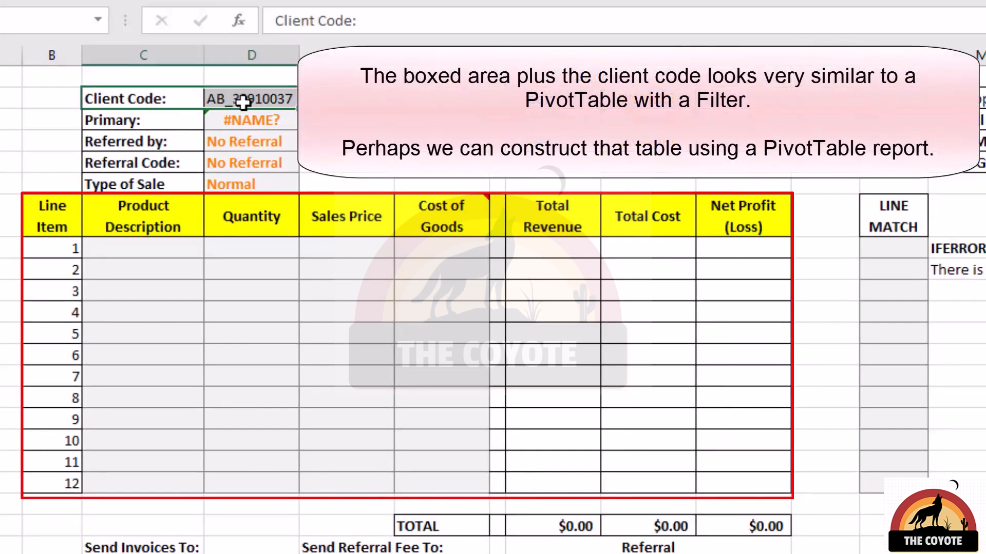
drag(129, 216, 180, 483)
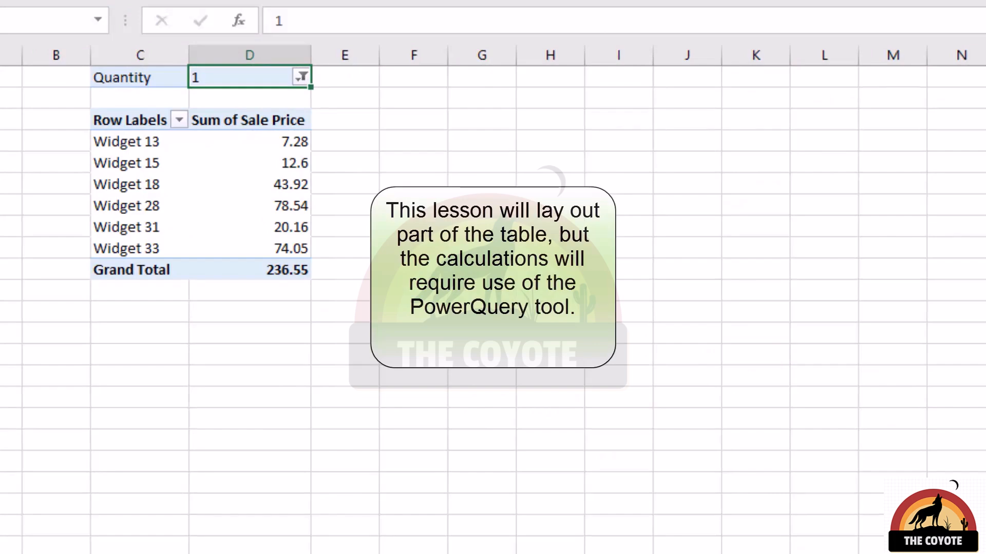
Replace the pivot table's Quantity filter with the Client_Code field from the ClientList table.
click(193, 161)
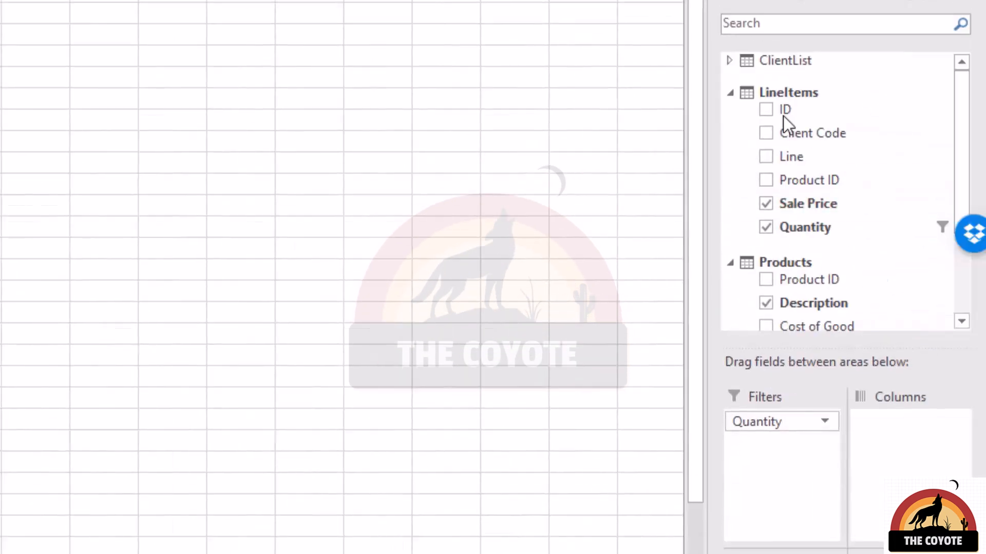
click(731, 60)
drag(805, 100, 773, 482)
drag(769, 423, 456, 326)
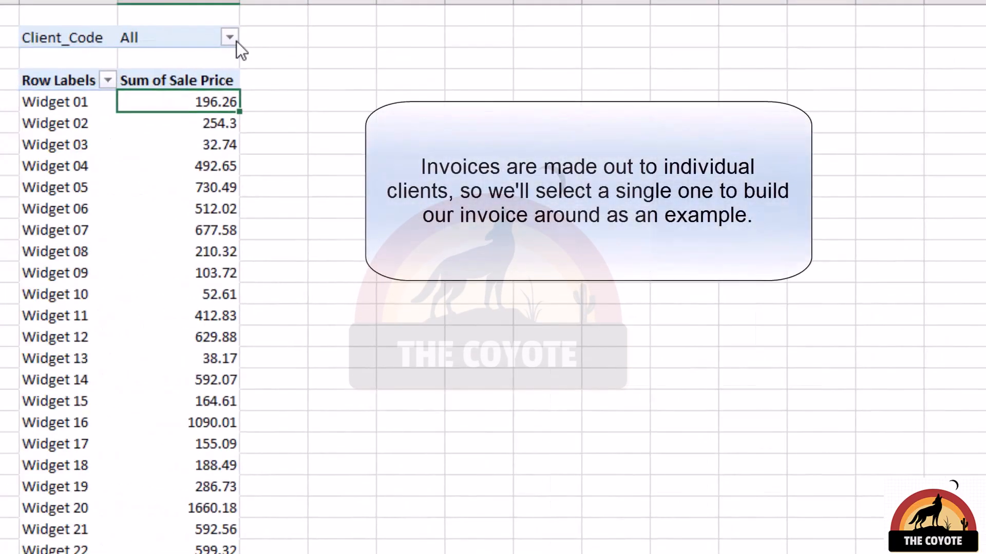
Filter the pivot table to a single client, using the seventh client code listed after (blank).
click(235, 40)
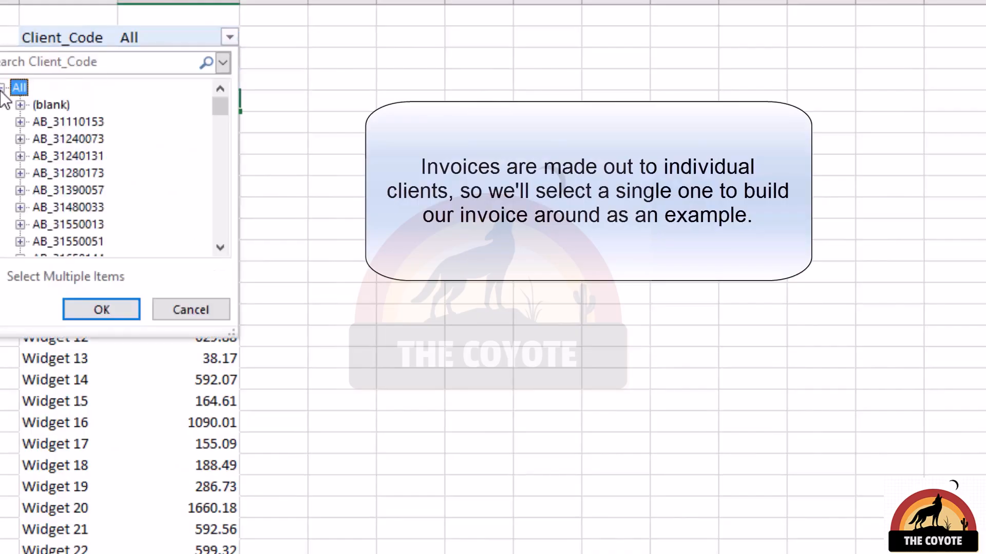
click(76, 224)
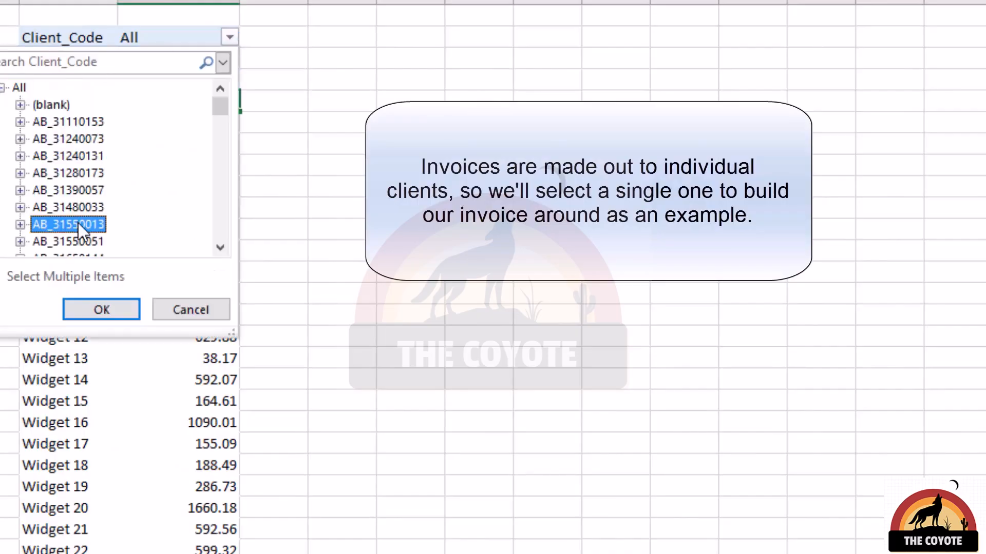
click(97, 310)
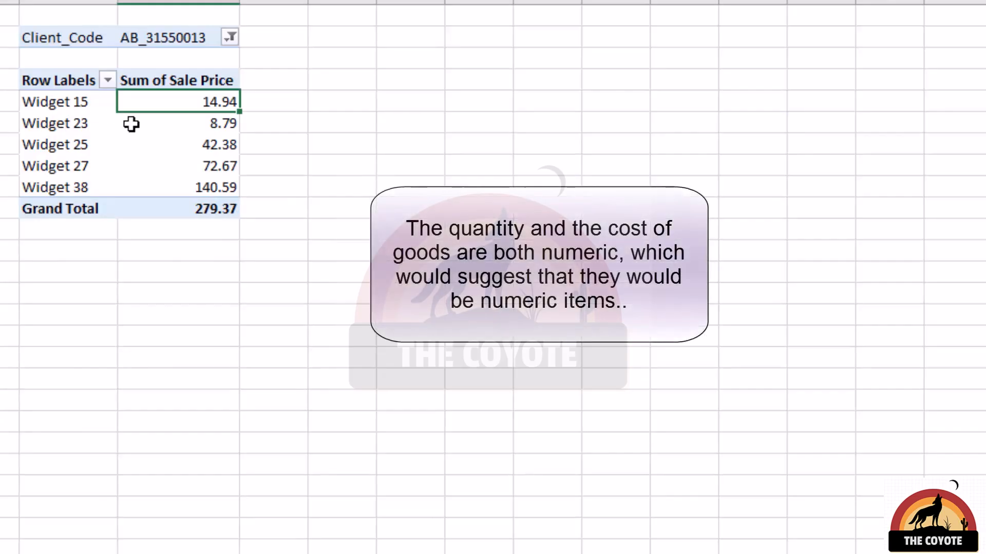
mouse_move(198, 149)
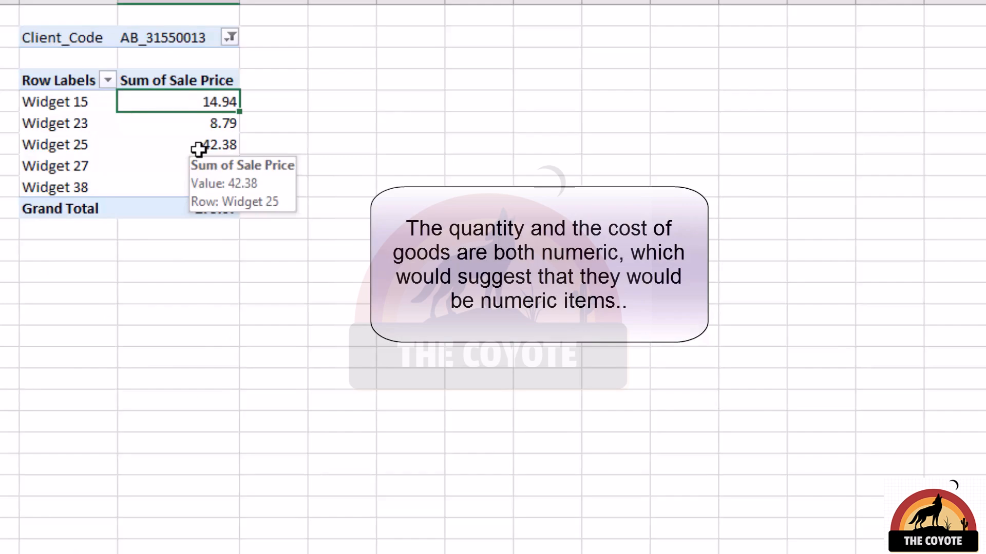
mouse_move(196, 167)
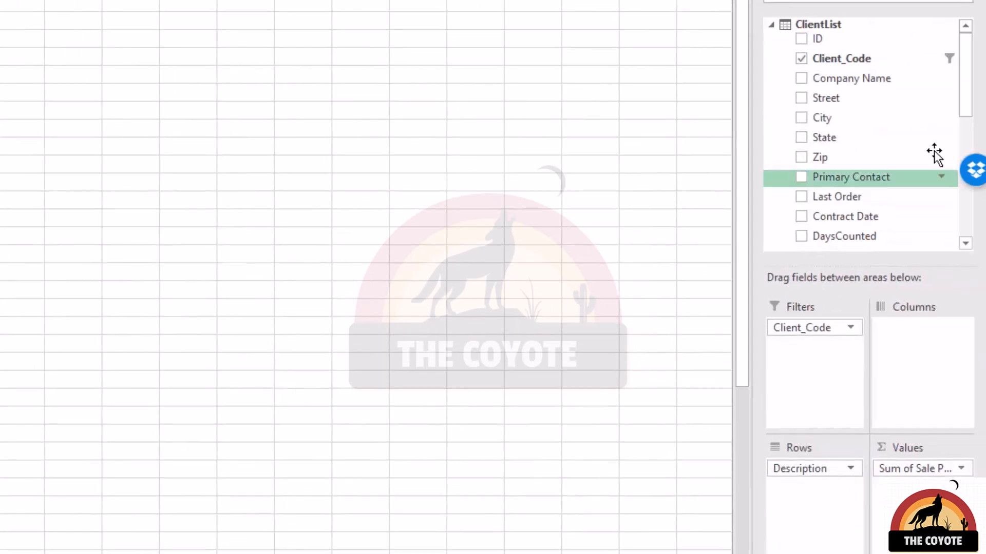
Add Quantity from the LineItems table and Cost of Good from the Products table to the pivot table's values.
scroll(901, 99, down, 4)
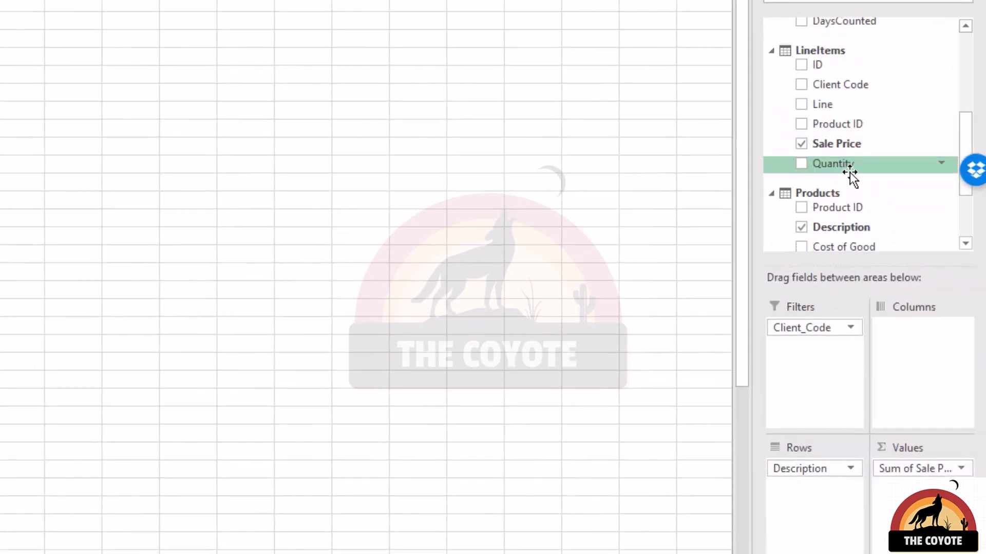
click(848, 170)
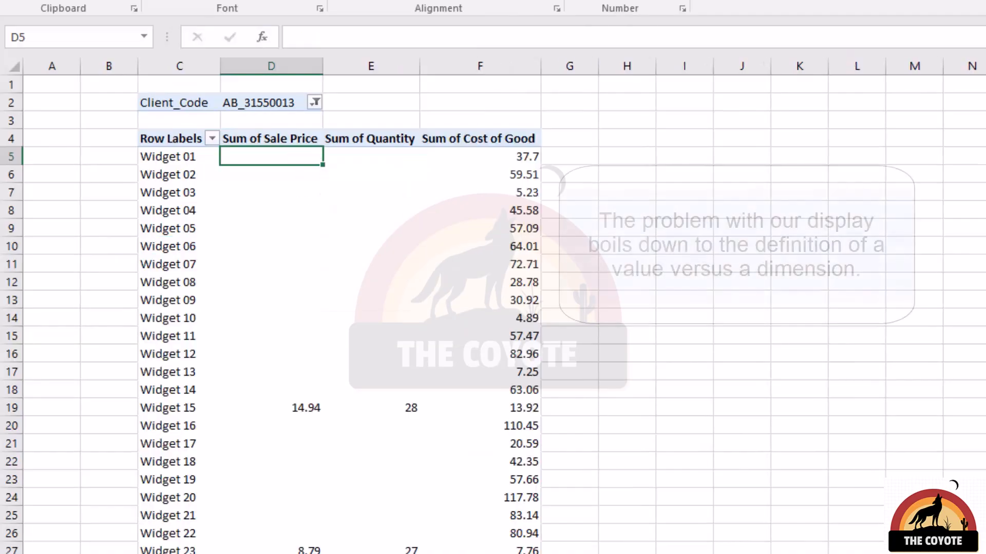
mouse_move(526, 180)
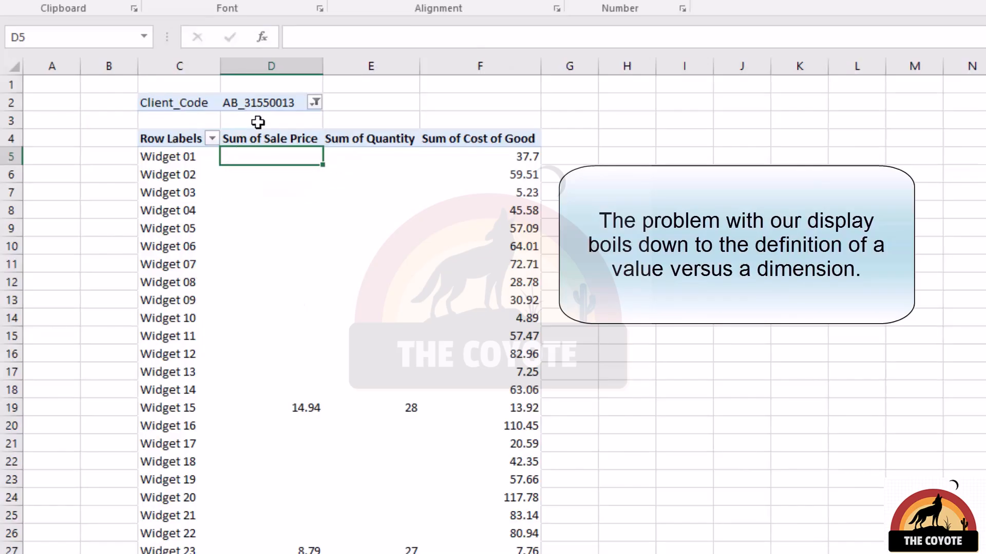
click(262, 102)
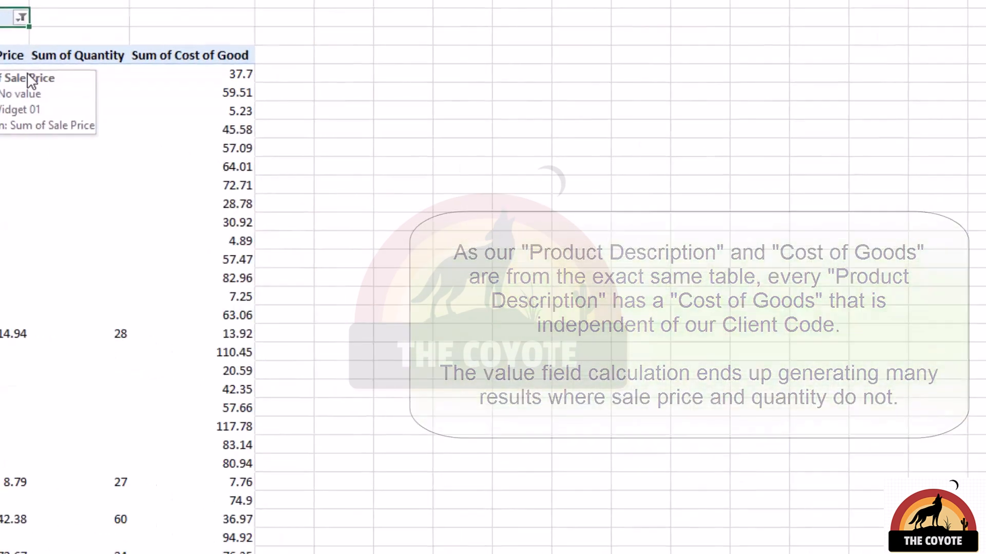
Place Cost of Good beneath Description in the pivot table's rows and remove it from the values.
drag(827, 163, 805, 500)
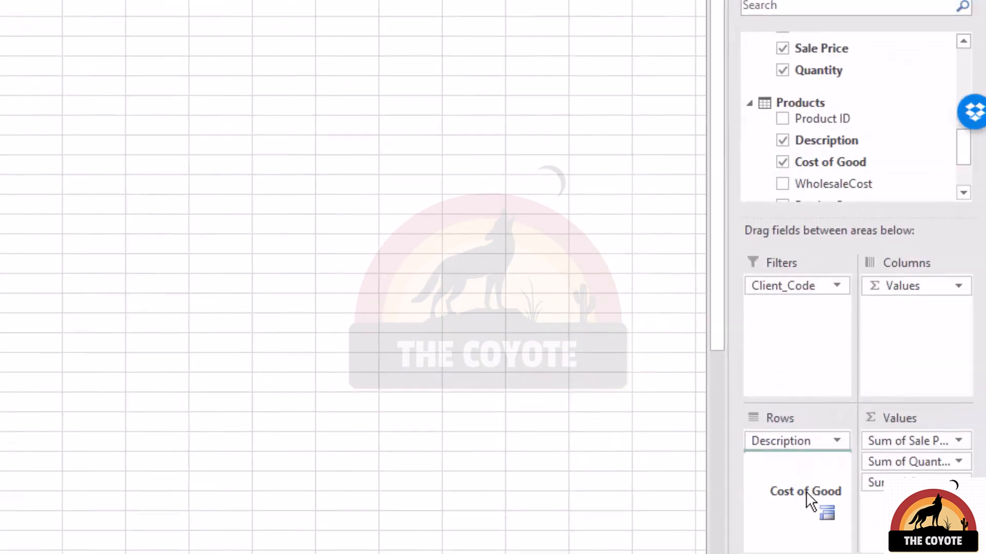
drag(875, 484, 560, 277)
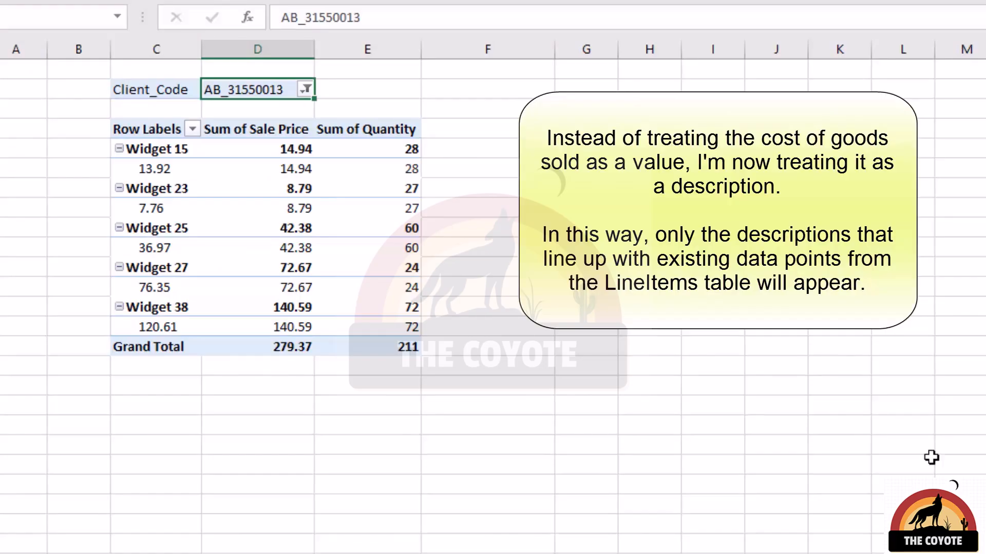
Review the widget subtotal and detail rows, and set the pivot table's report layout to Tabular Form.
click(362, 229)
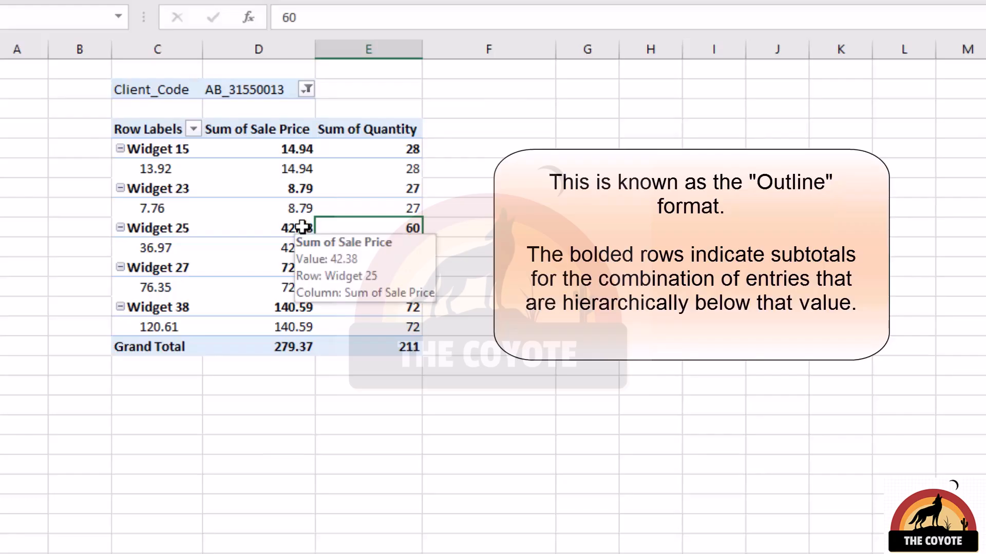
click(161, 152)
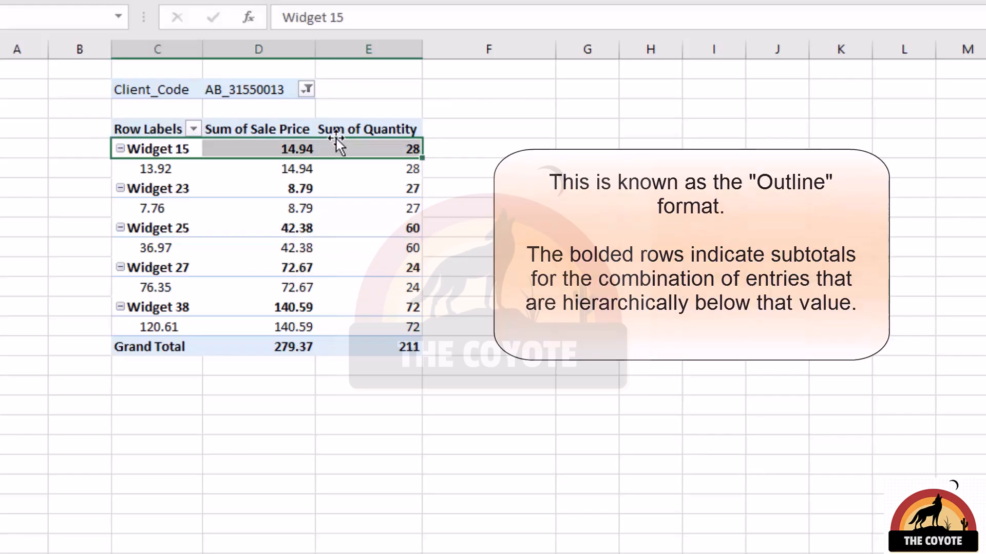
click(120, 189)
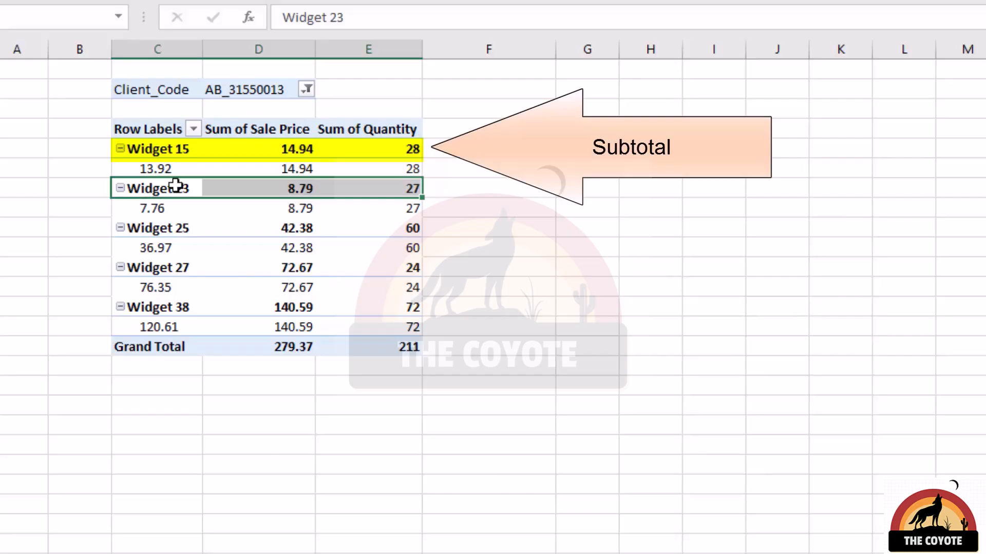
drag(161, 169, 417, 169)
drag(137, 209, 380, 209)
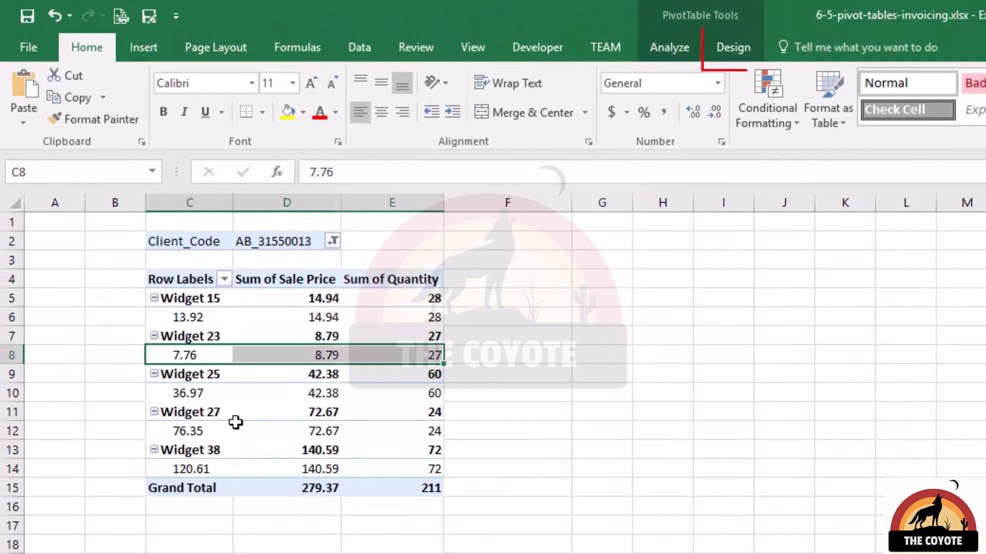
click(717, 45)
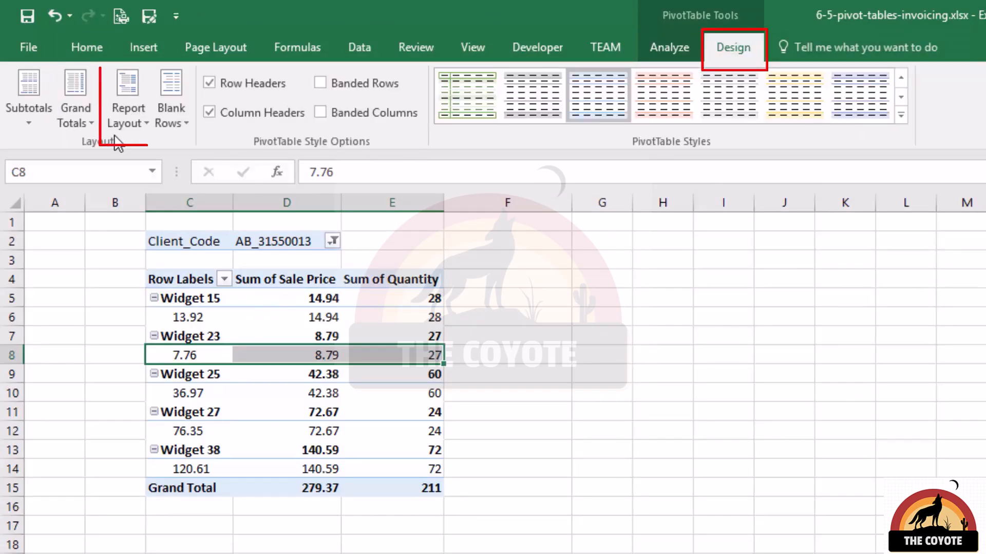
click(123, 123)
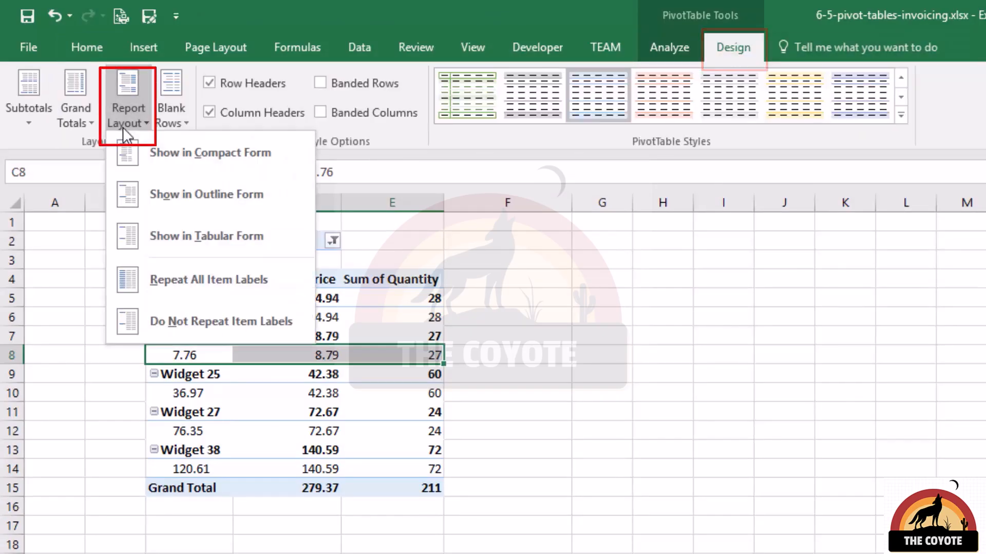
click(207, 251)
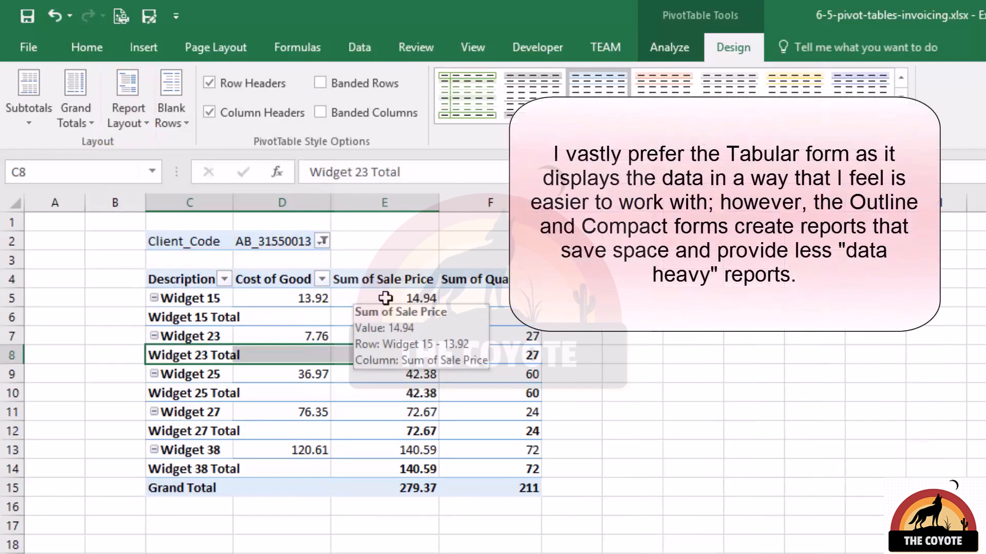
Turn off all subtotals in the pivot table and check the remaining description, cost, price and quantity columns.
click(193, 296)
click(280, 299)
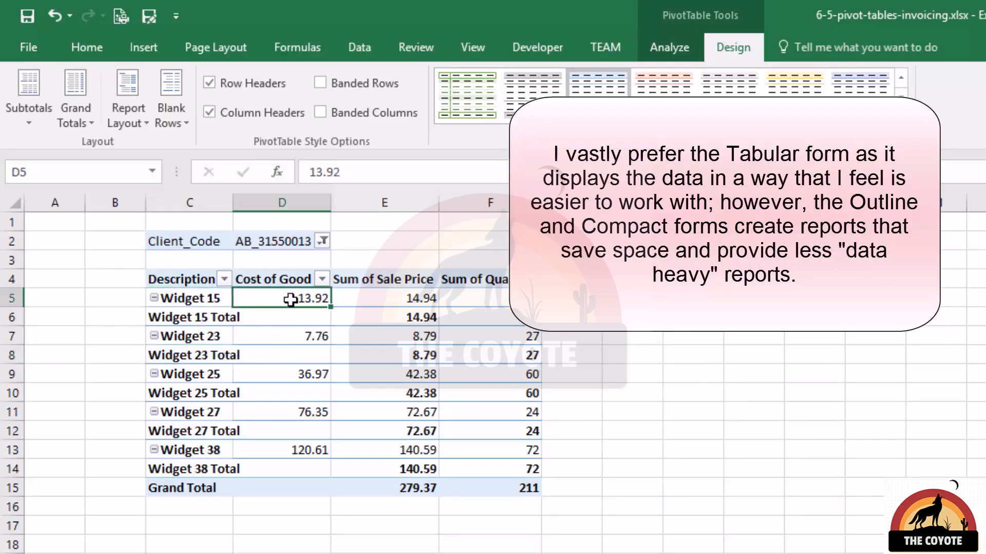
drag(380, 303, 532, 299)
click(155, 299)
click(159, 319)
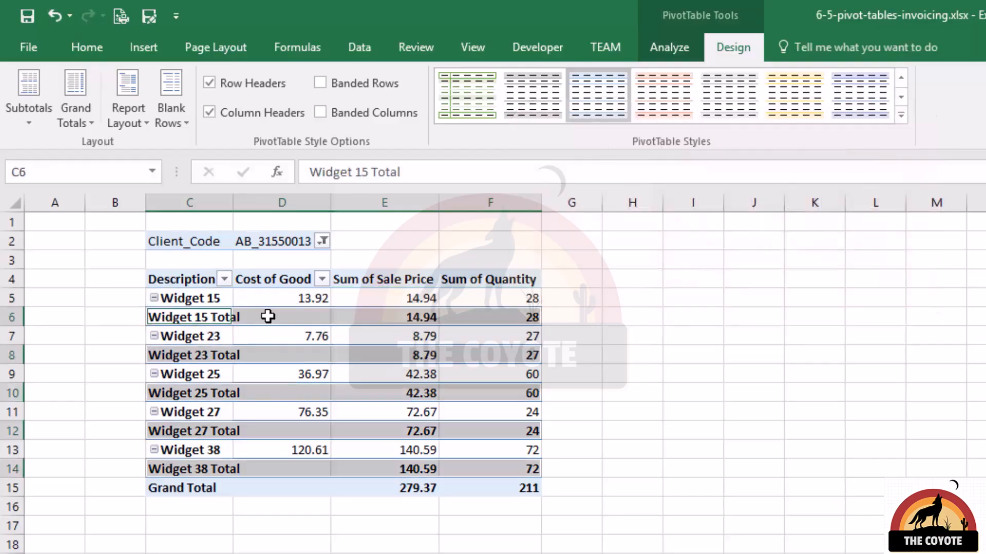
click(32, 129)
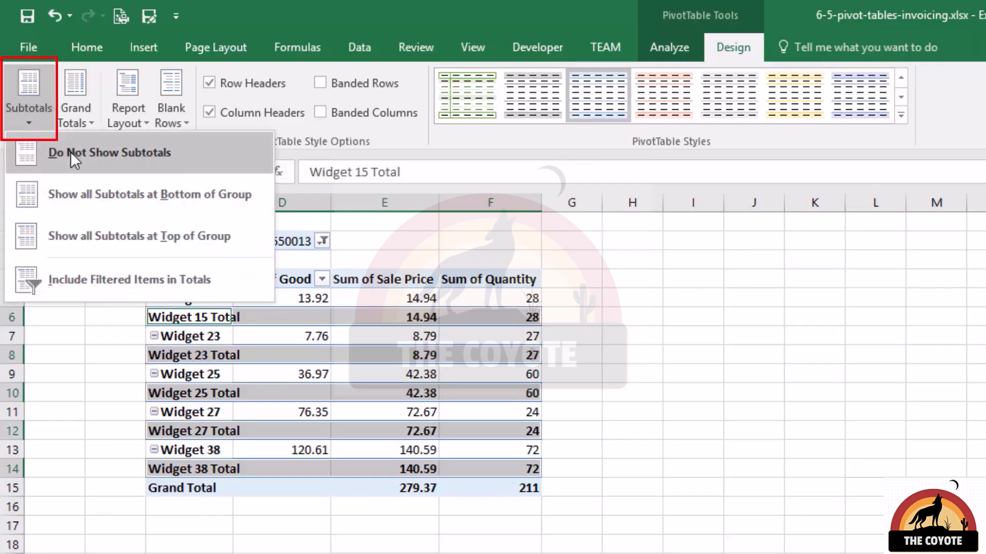
click(70, 152)
click(341, 338)
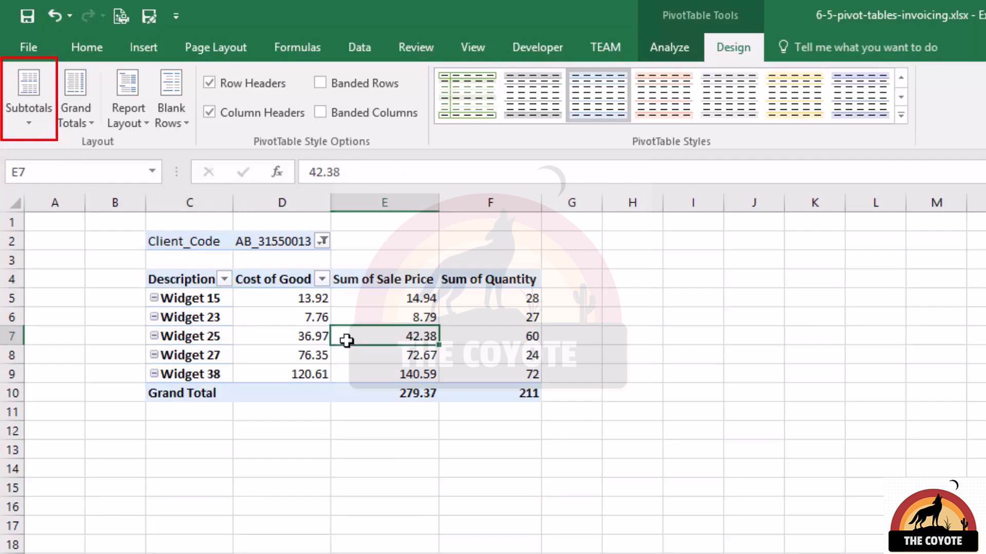
click(273, 359)
drag(154, 280, 507, 374)
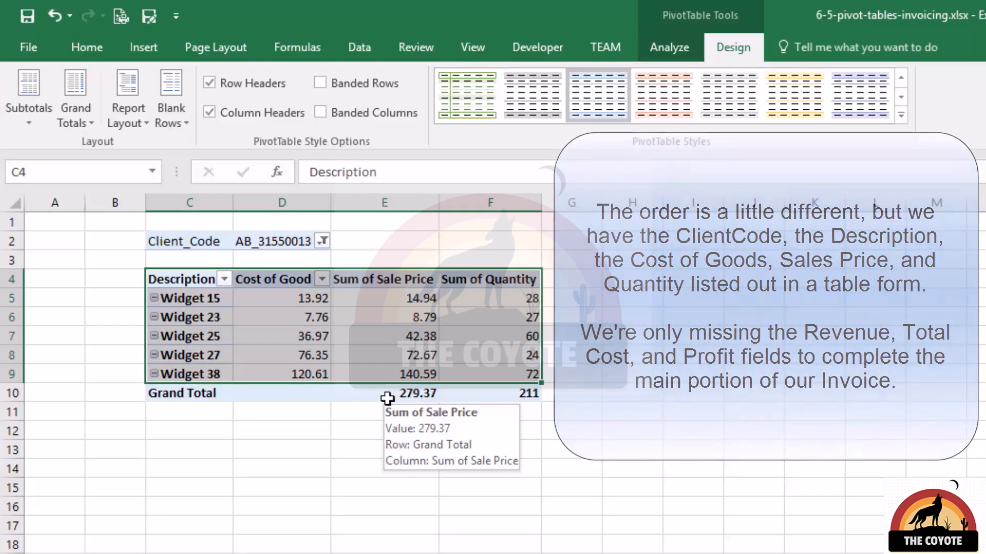
click(411, 317)
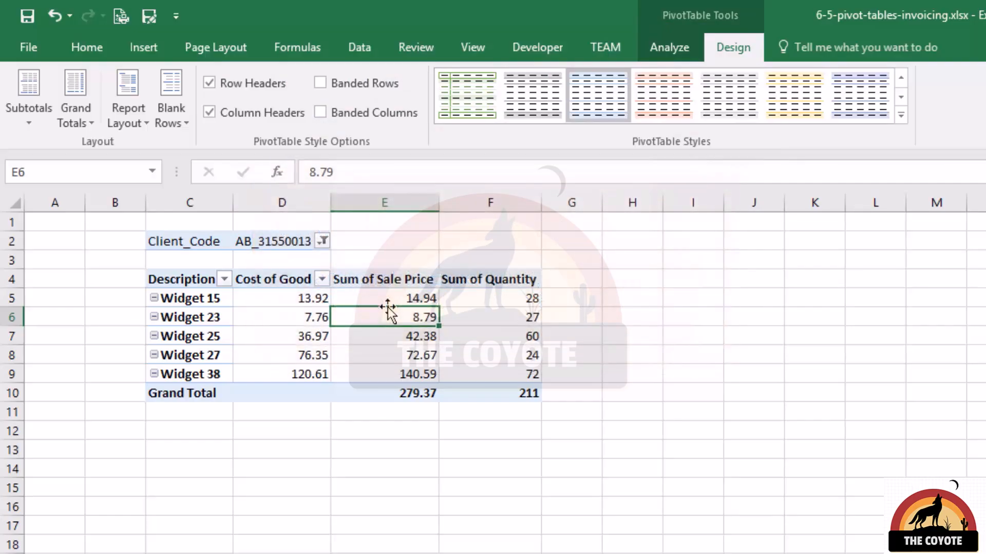
Try to insert a slicer for the pivot table.
click(309, 343)
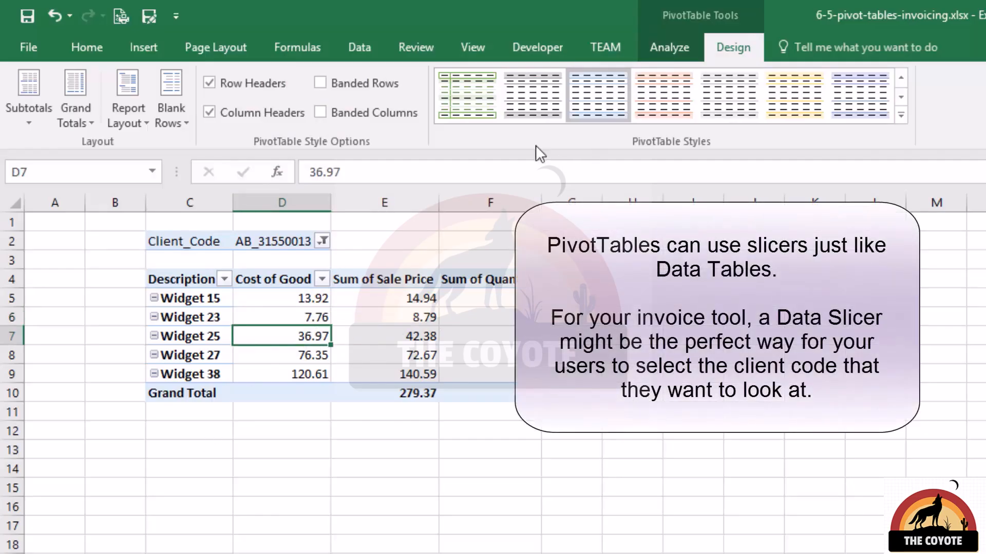
click(657, 60)
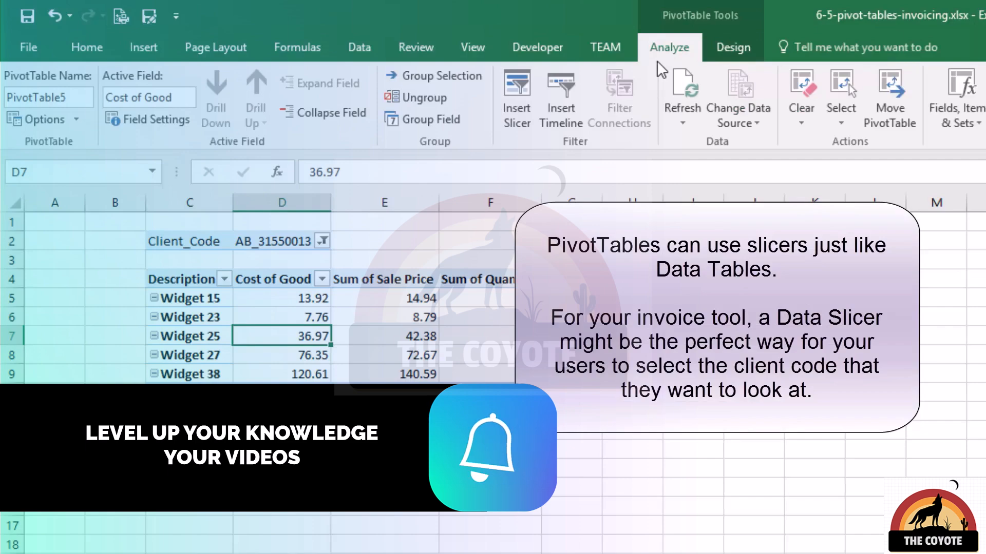
click(517, 102)
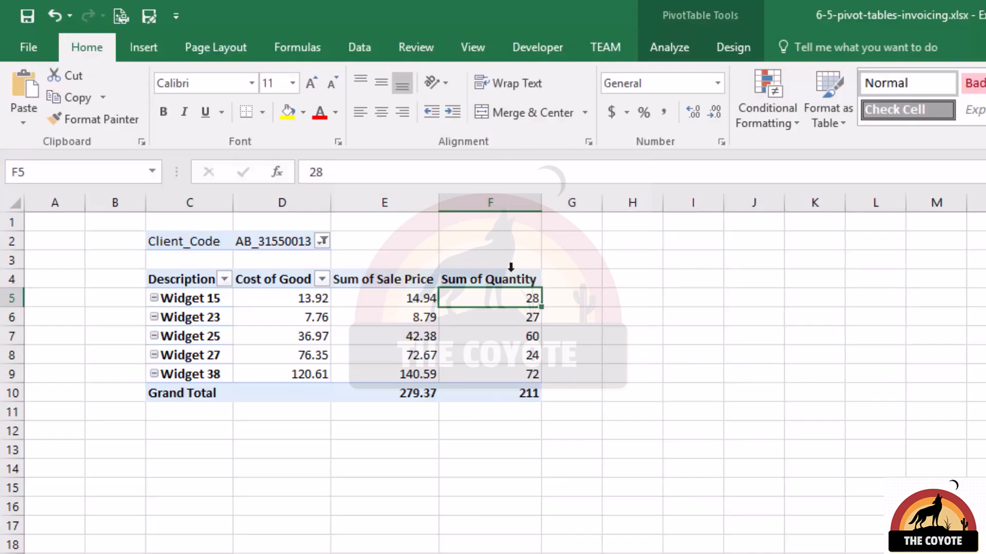
Reset the pivot table's Client_Code filter to All.
click(320, 303)
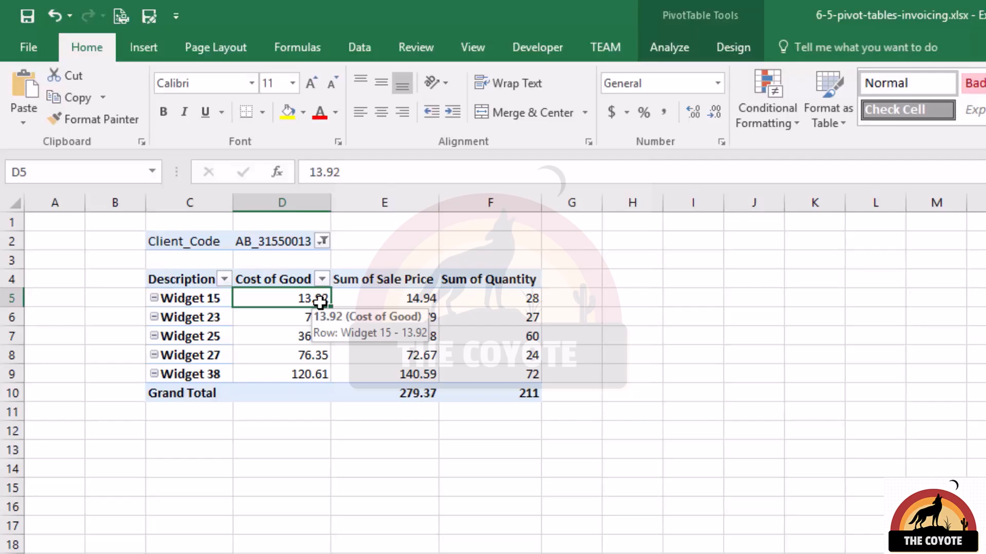
click(322, 241)
scroll(309, 306, up, 3)
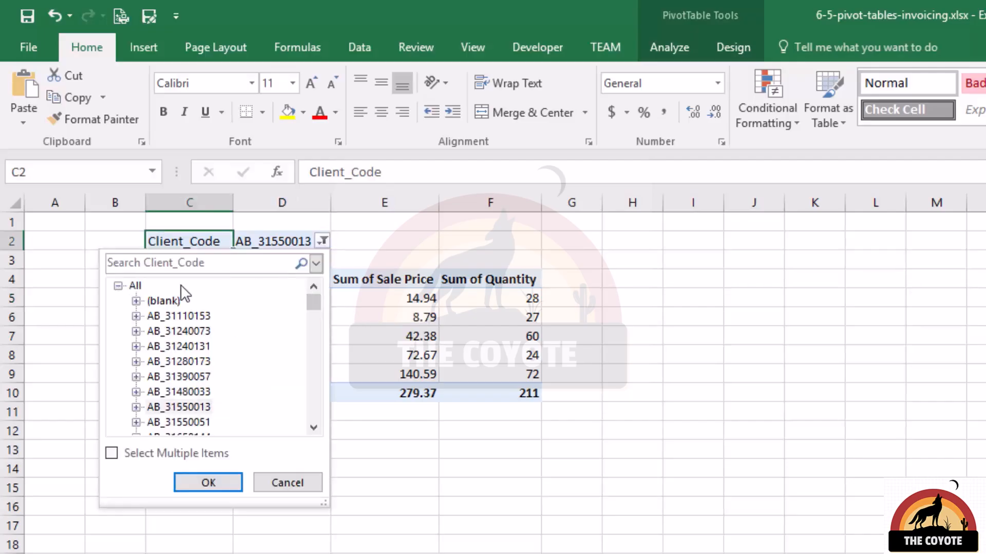
click(140, 286)
click(208, 482)
Drill down into Widget 03's Sum of Sale Price to view the records behind it.
click(370, 299)
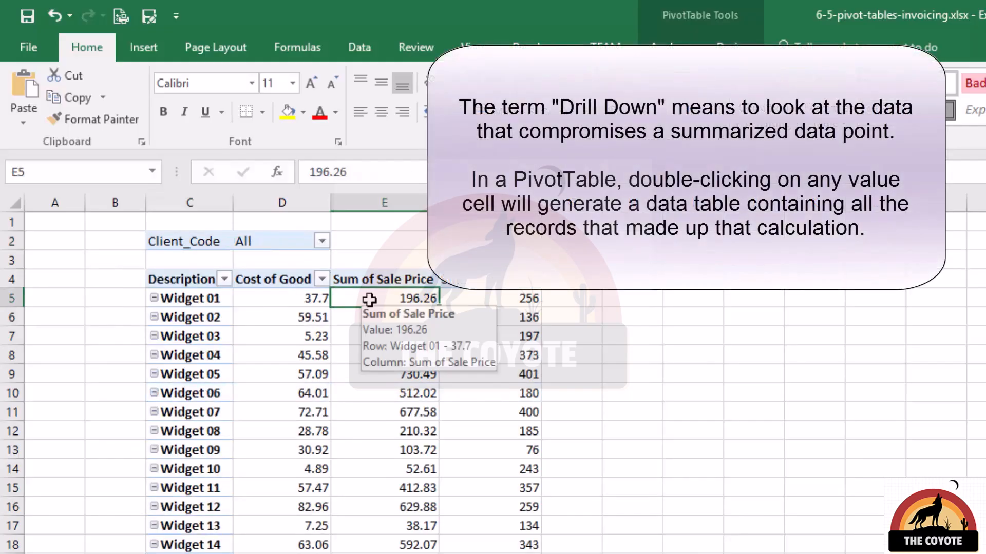
click(420, 340)
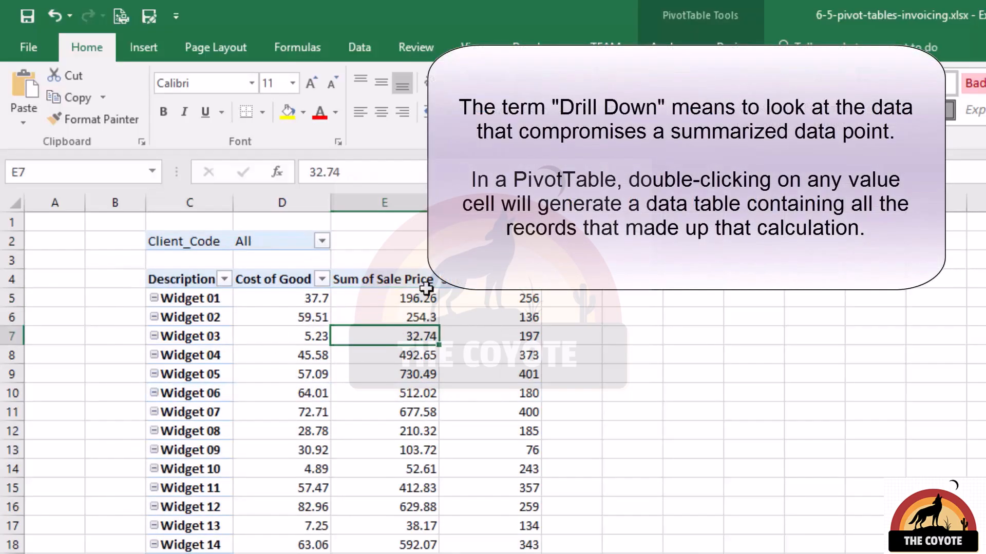
double_click(418, 336)
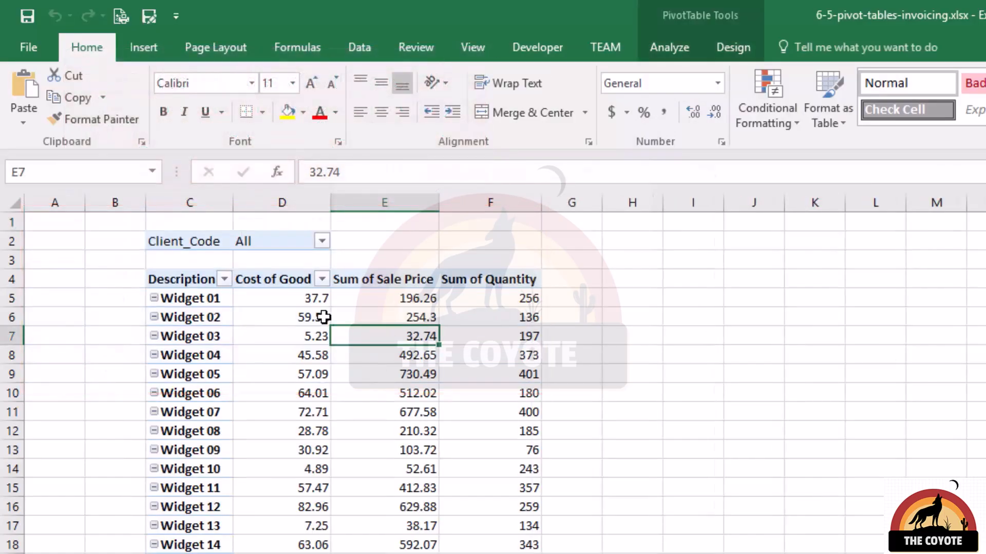
double_click(415, 333)
drag(339, 278, 334, 366)
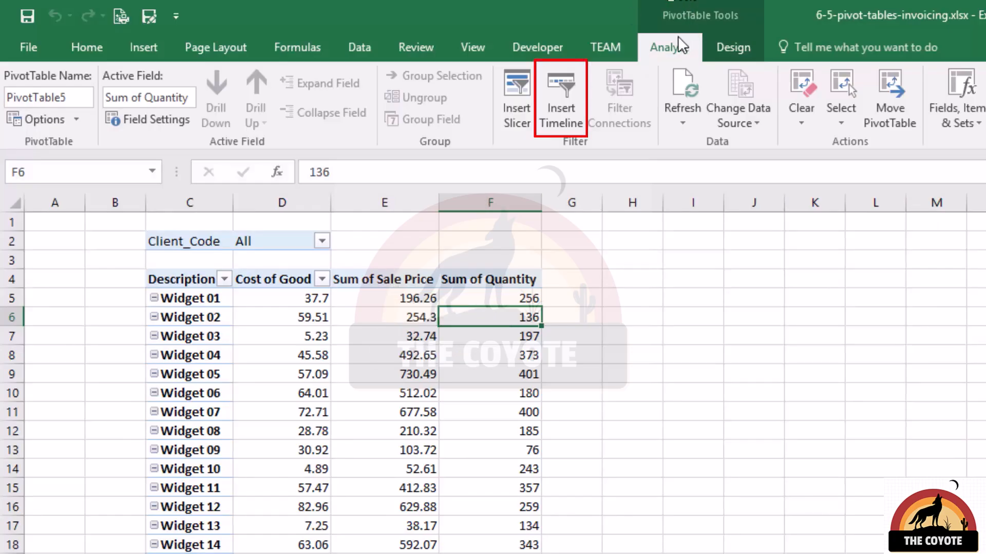
Insert a timeline for the ClientList table's Last Order field and place it beside the pivot table.
click(552, 115)
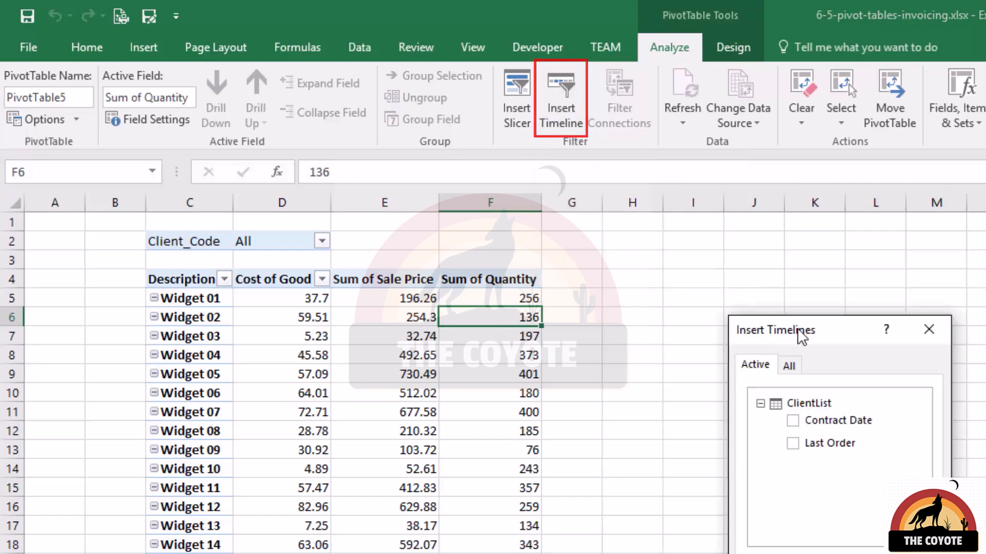
drag(798, 332, 750, 267)
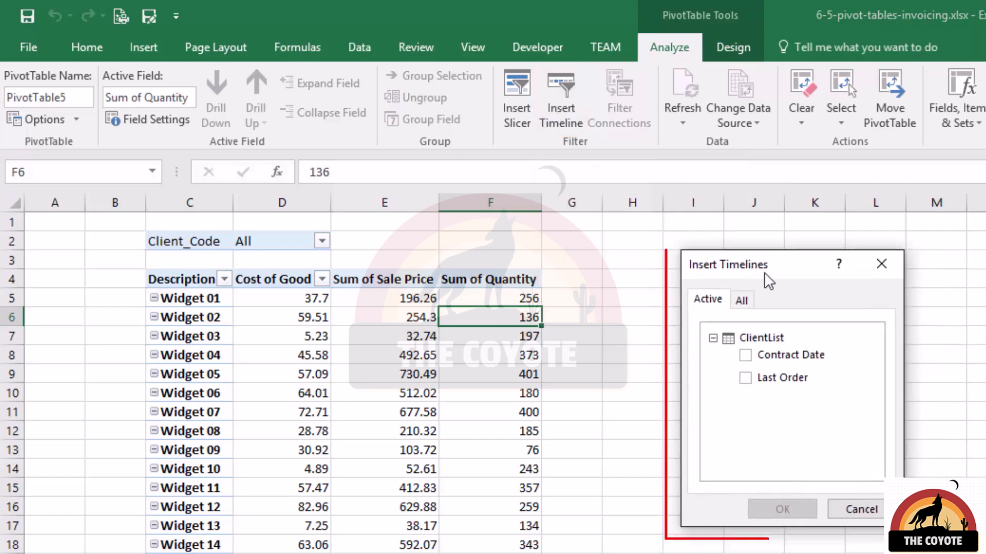
click(746, 386)
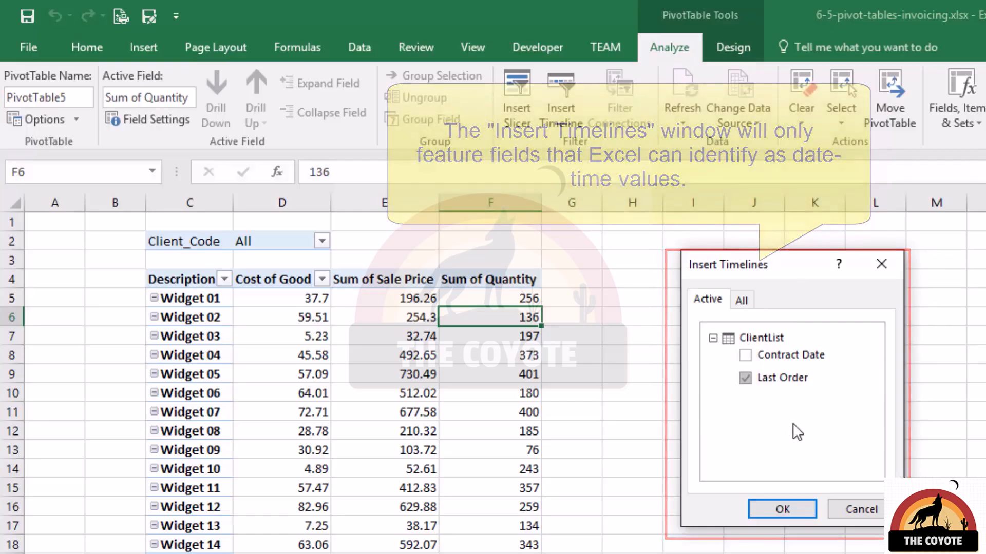
click(782, 510)
drag(760, 527, 733, 296)
drag(779, 408, 682, 414)
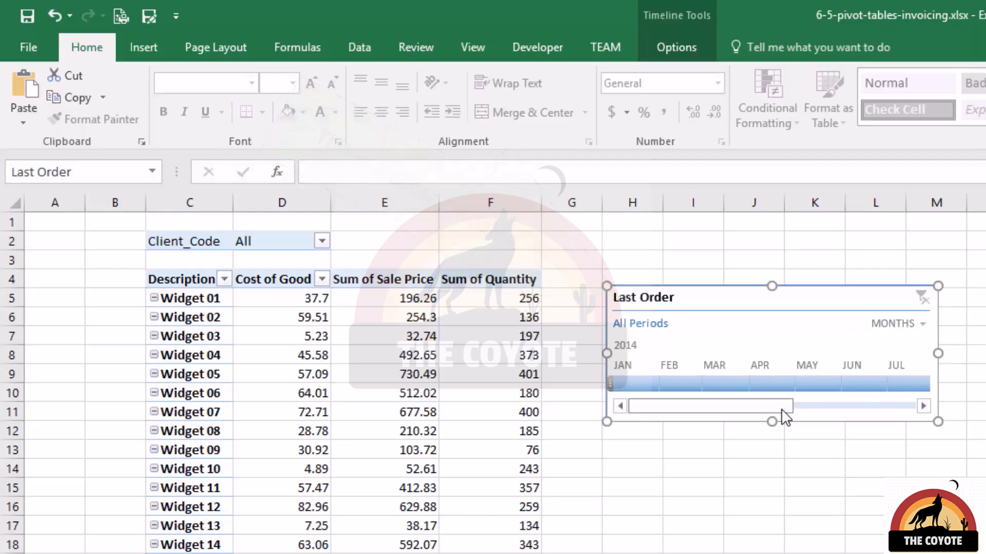
Filter the Last Order timeline to April 2014, extend it through July 2014, and clear the filter.
click(768, 374)
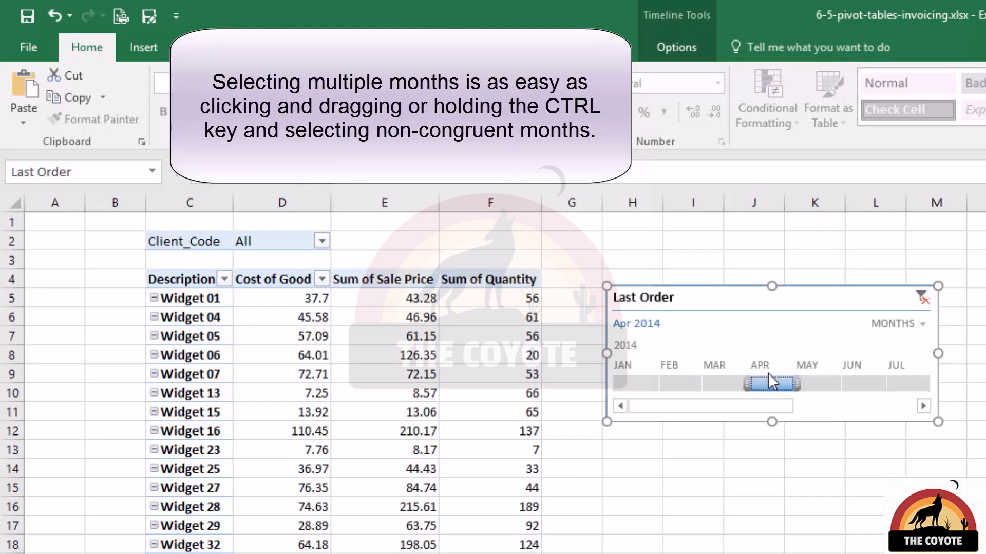
drag(768, 374, 900, 387)
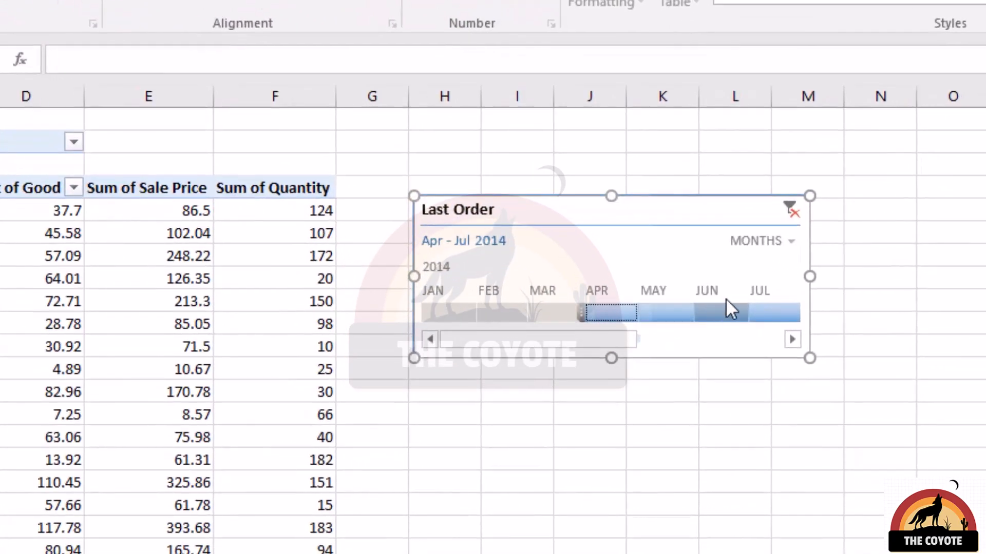
click(783, 211)
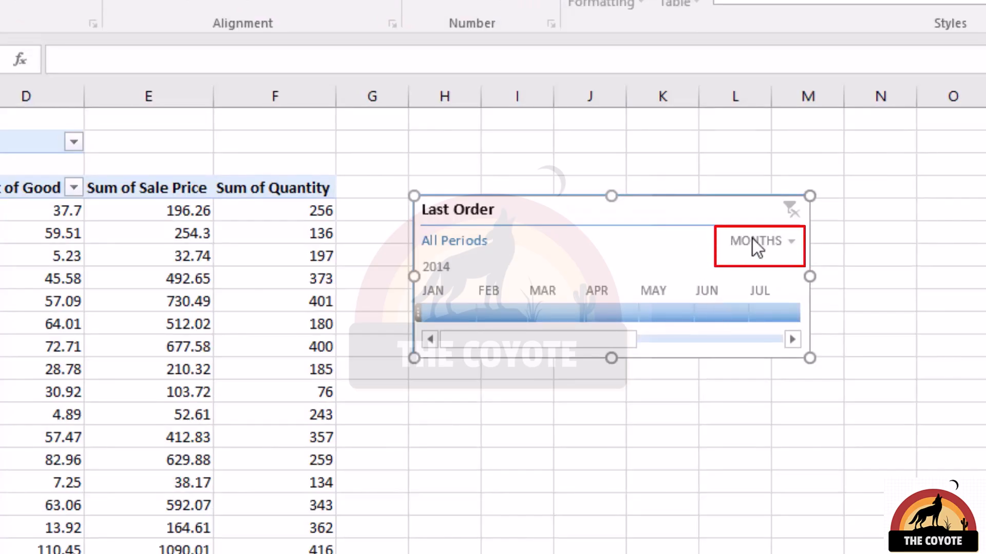
Switch the Last Order timeline from months to days, and delete the timeline.
click(792, 244)
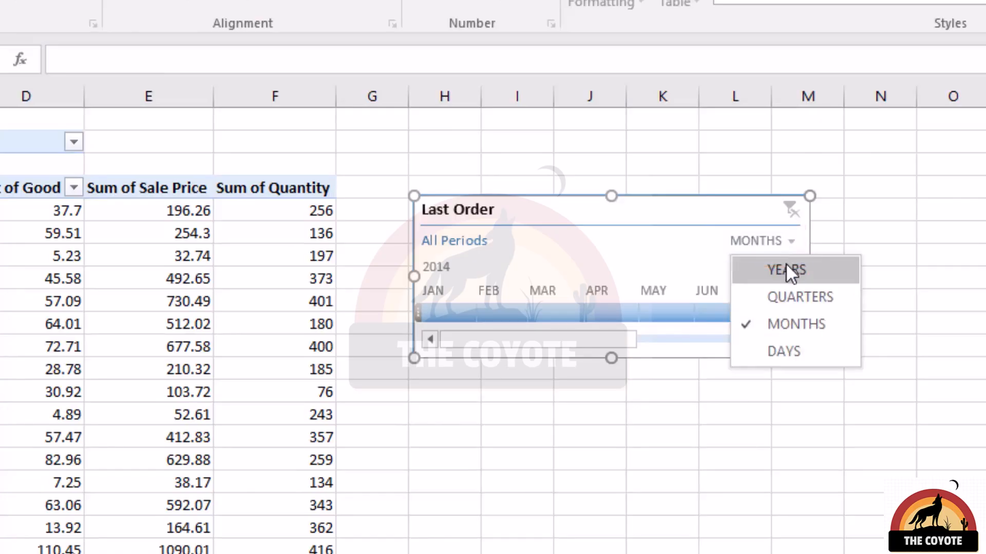
click(784, 353)
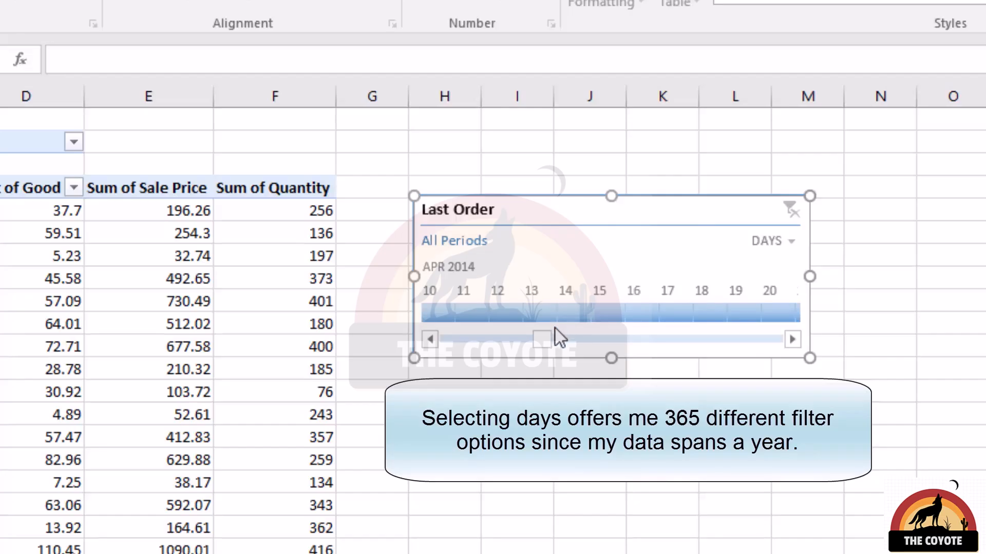
drag(549, 337, 687, 355)
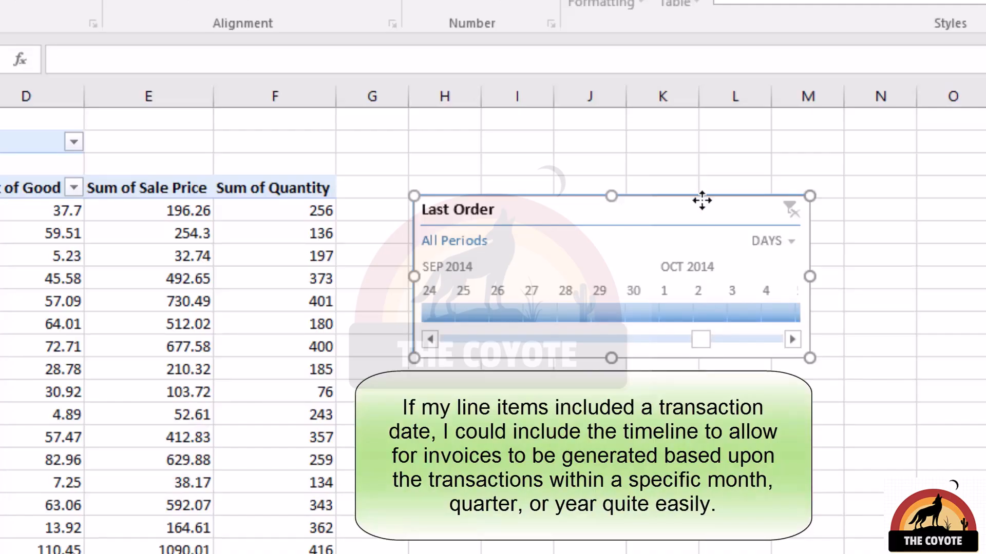
key(Delete)
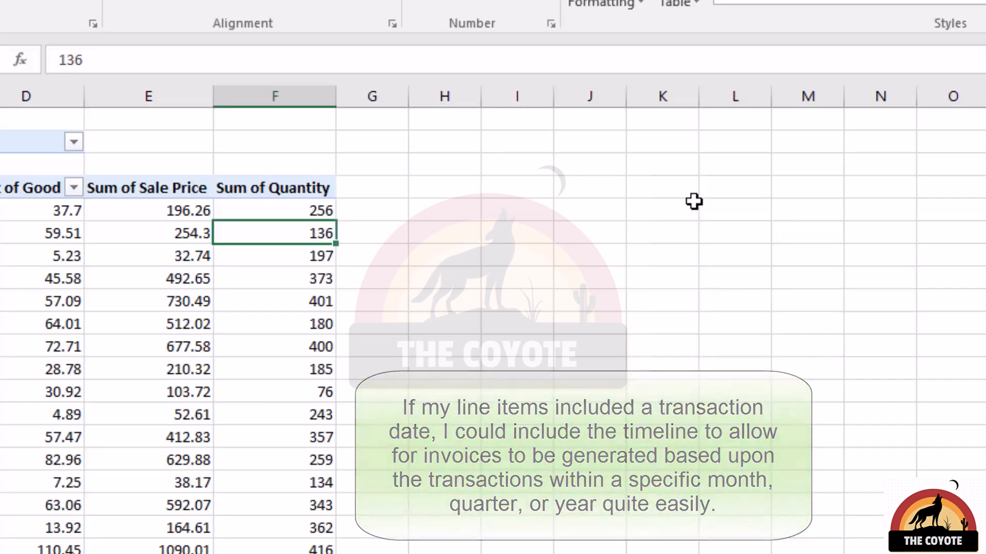